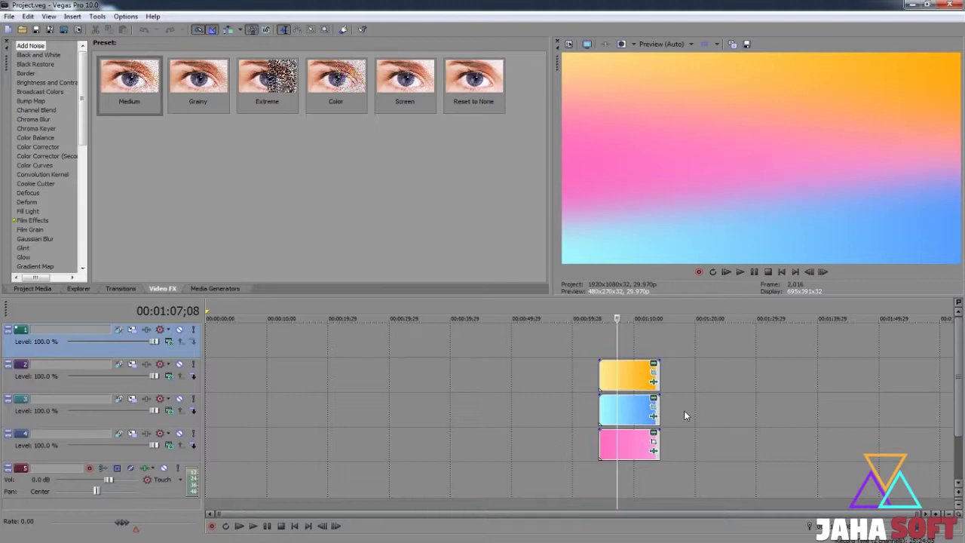
{"action": "left_click", "coordinate": [624, 349]}
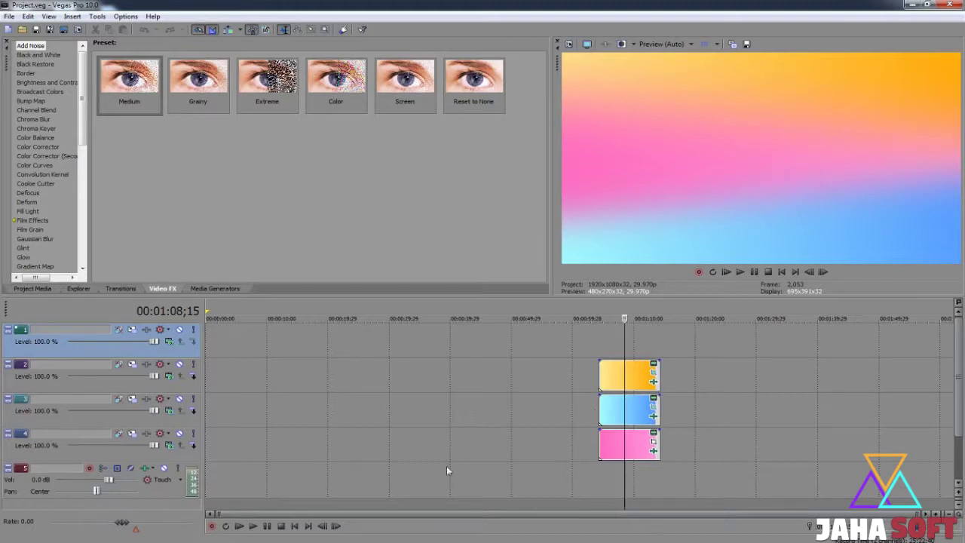
{"action": "mouse_move", "coordinate": [264, 541]}
{"action": "left_click", "coordinate": [615, 375]}
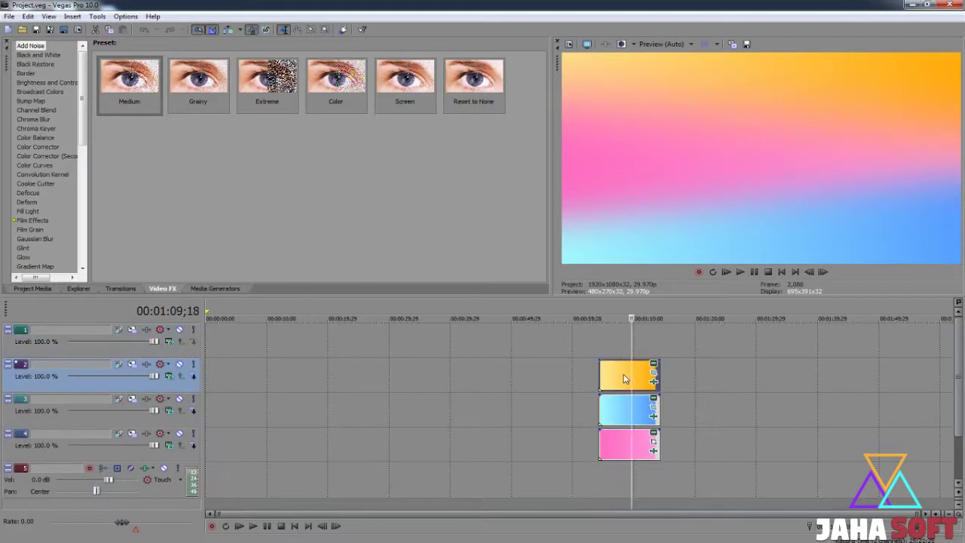
{"action": "left_click", "coordinate": [627, 379]}
{"action": "left_click", "coordinate": [627, 379]}
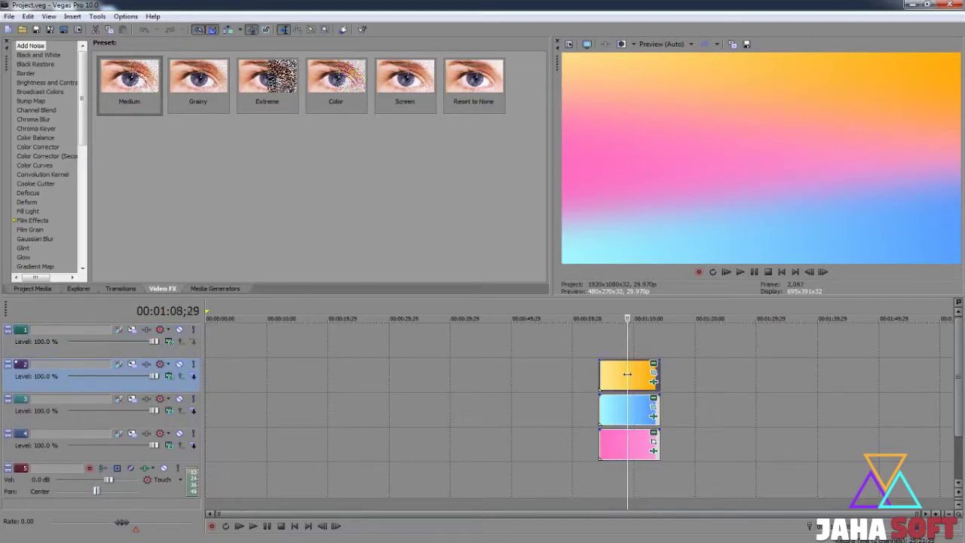
{"action": "left_click", "coordinate": [694, 383]}
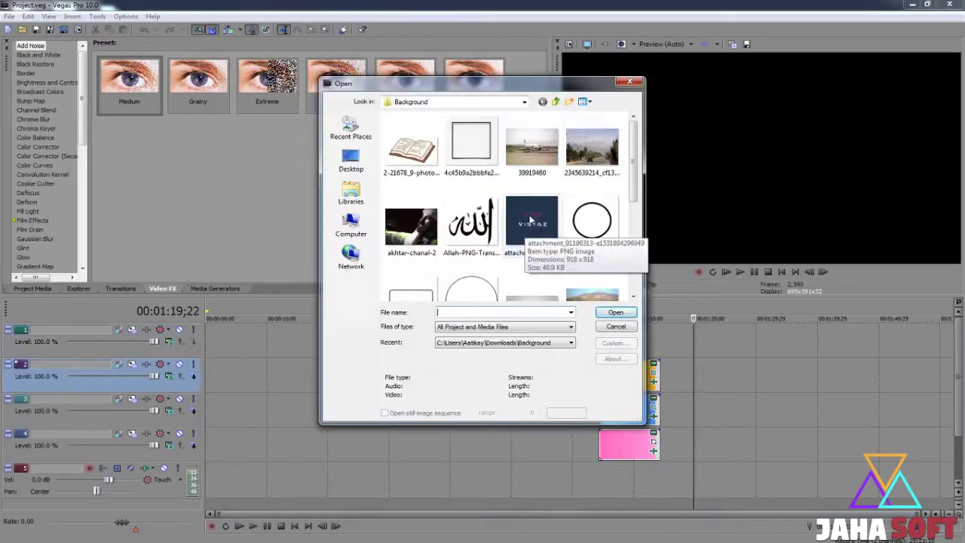
Insert a text media event on track 3 at 00:01:19;05, after the blue clip.
{"action": "left_click", "coordinate": [690, 404]}
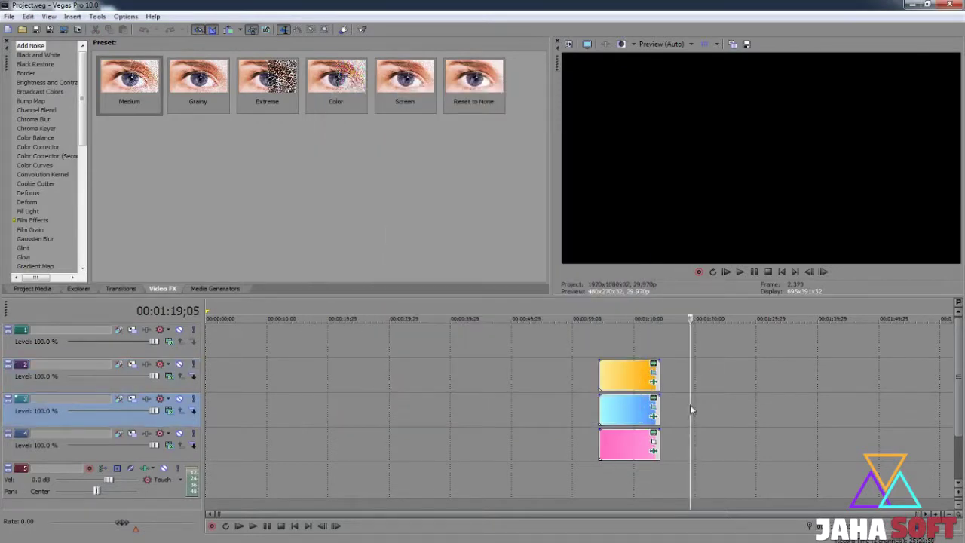
{"action": "left_click", "coordinate": [73, 18]}
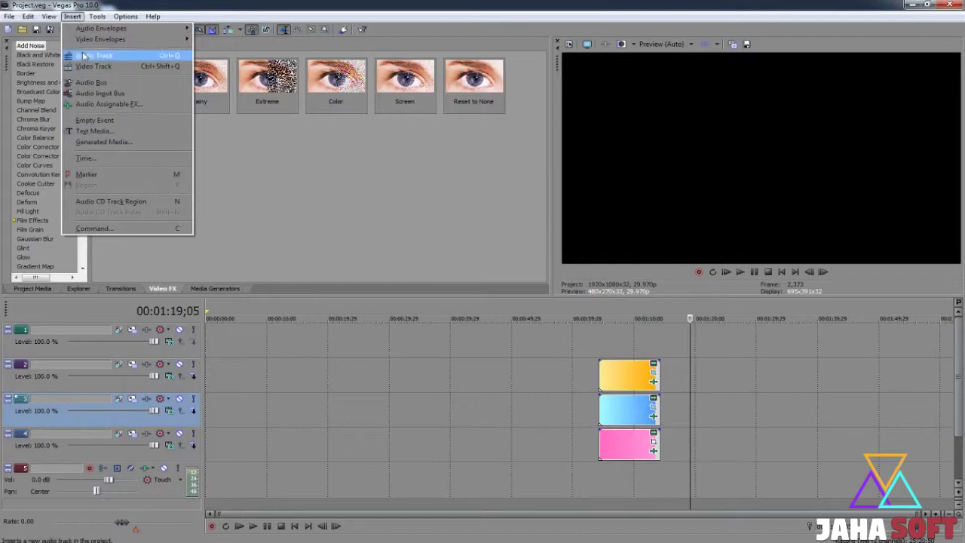
{"action": "left_click", "coordinate": [104, 132]}
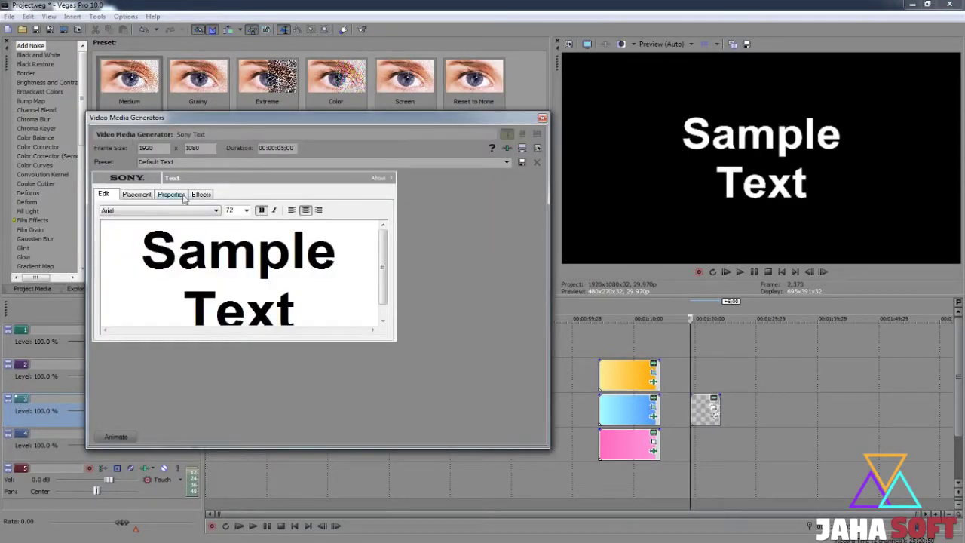
Replace the sample text in the generated text event with "JahaSoft".
{"action": "left_click_drag", "start_coordinate": [174, 215], "coordinate": [251, 283]}
{"action": "key", "text": "Delete"}
{"action": "left_click_drag", "start_coordinate": [330, 315], "coordinate": [148, 230]}
{"action": "key", "text": "ctrl+z"}
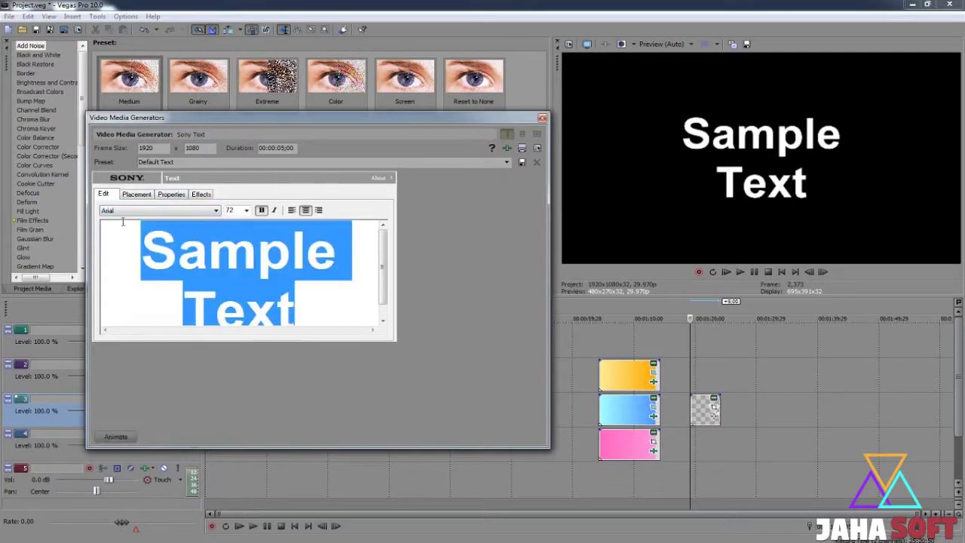
{"action": "type", "text": "Ja"}
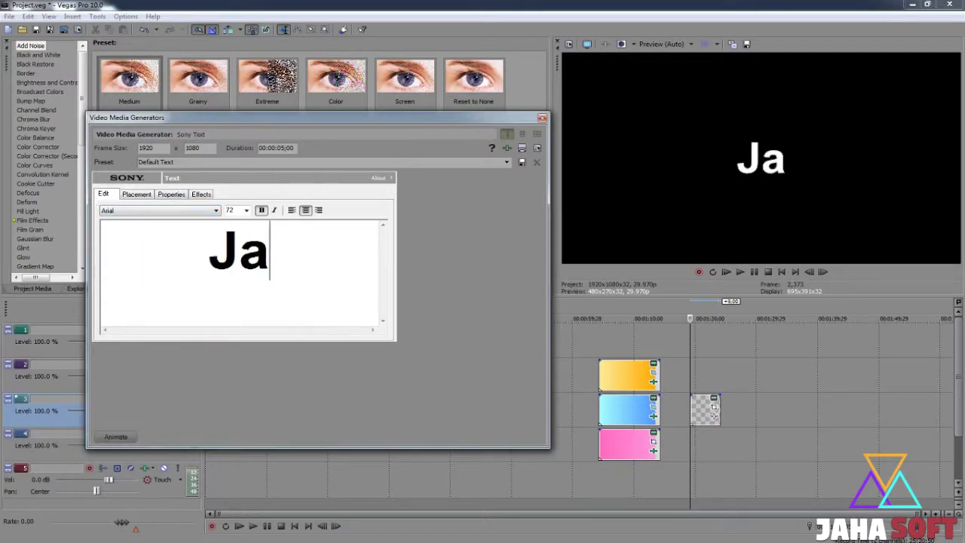
{"action": "type", "text": "haS"}
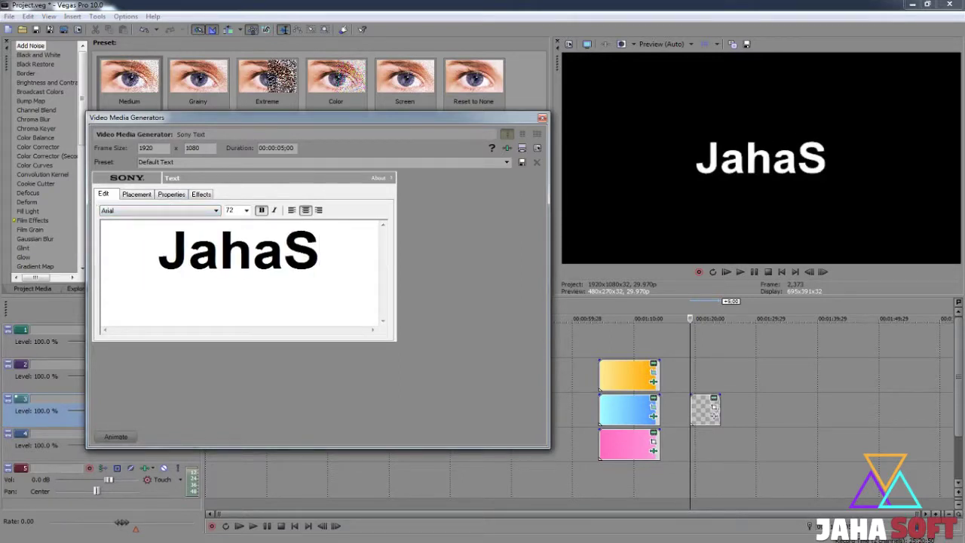
{"action": "type", "text": "oft"}
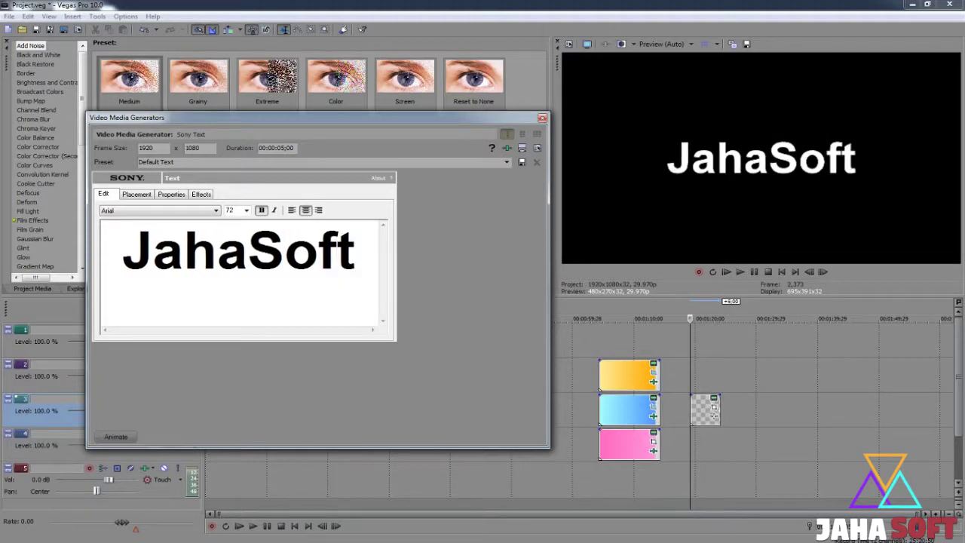
Select the whole JahaSoft text and set its font to Bodoni MT Poster Compressed.
{"action": "left_click", "coordinate": [276, 271]}
{"action": "double_click", "coordinate": [276, 262]}
{"action": "left_click", "coordinate": [183, 211]}
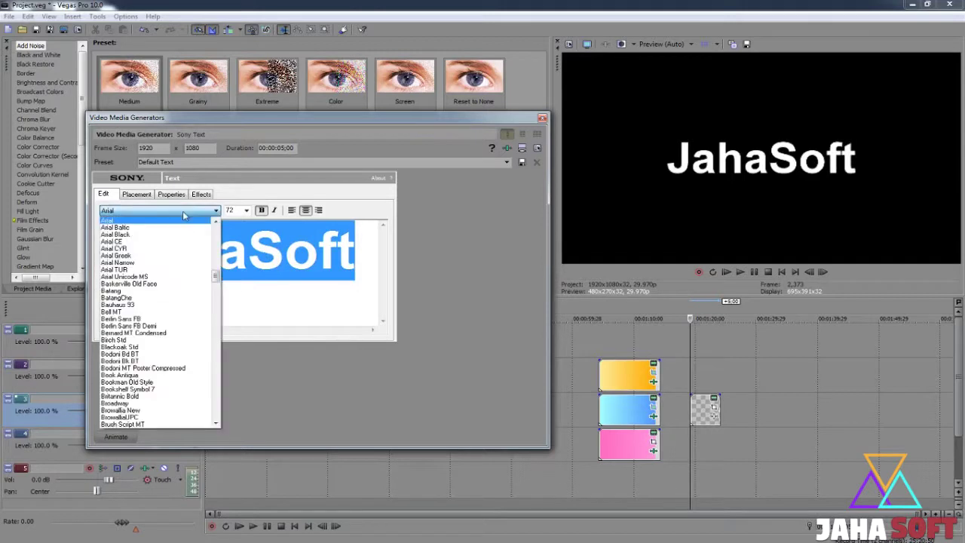
{"action": "scroll", "coordinate": [179, 236], "scroll_direction": "down", "scroll_amount": 1}
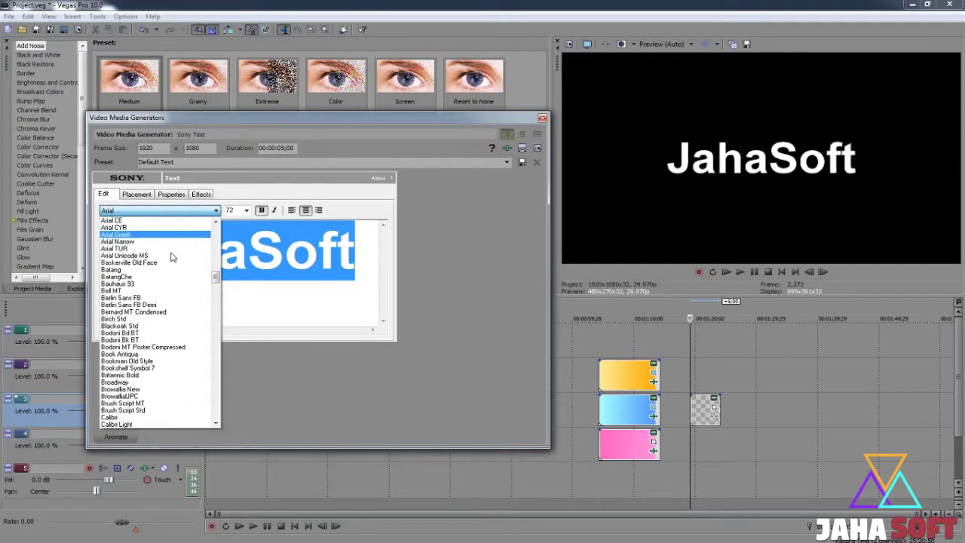
{"action": "left_click", "coordinate": [172, 348]}
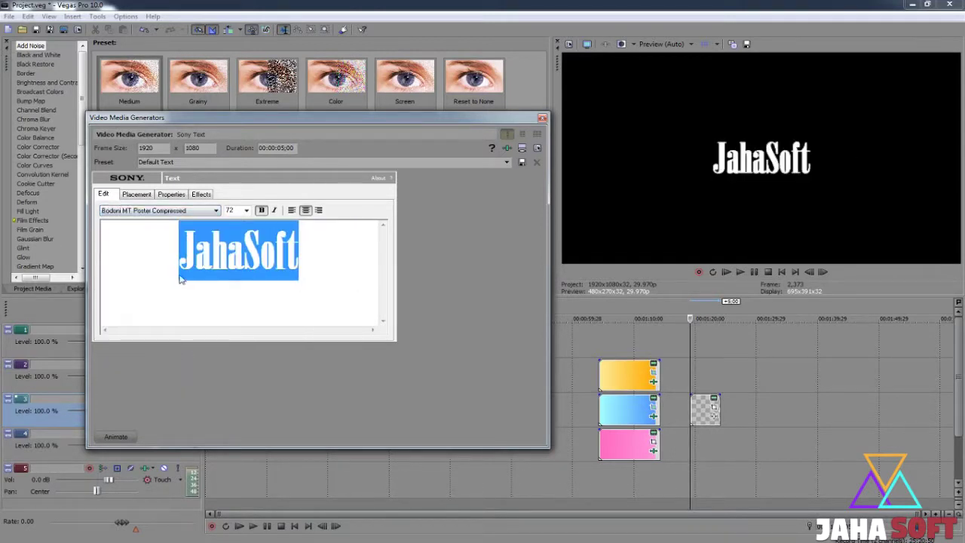
Change the selected JahaSoft text's font to Centaur.
{"action": "left_click", "coordinate": [176, 211]}
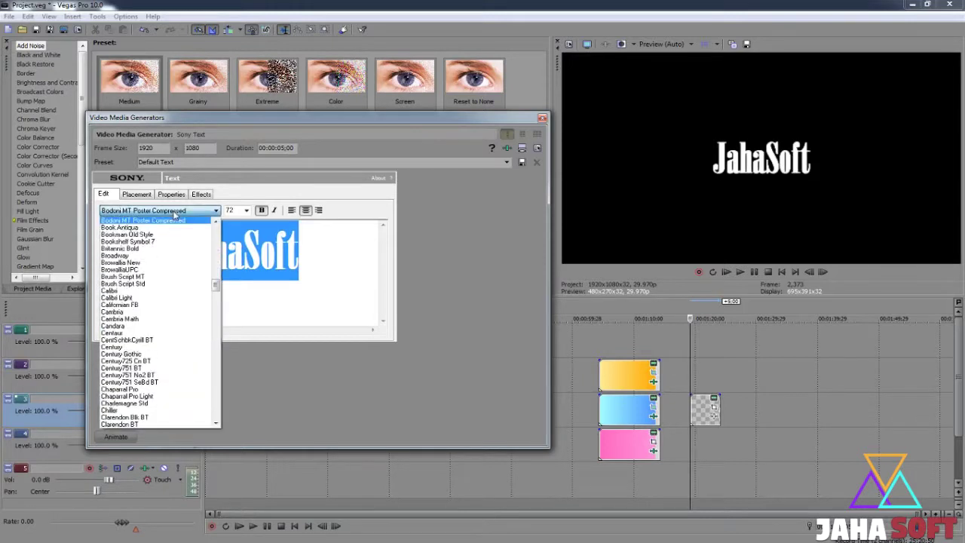
{"action": "scroll", "coordinate": [168, 248], "scroll_direction": "down", "scroll_amount": 2}
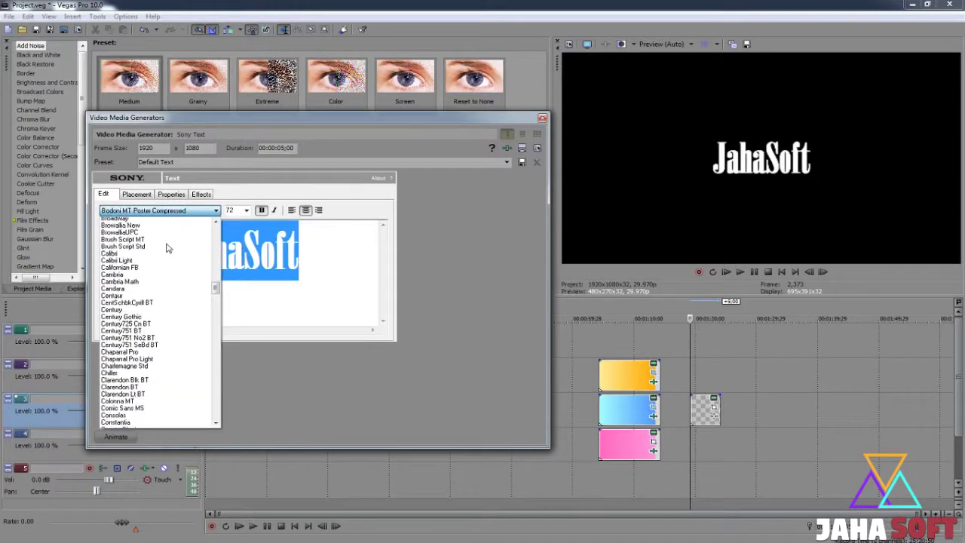
{"action": "scroll", "coordinate": [168, 248], "scroll_direction": "down", "scroll_amount": 3}
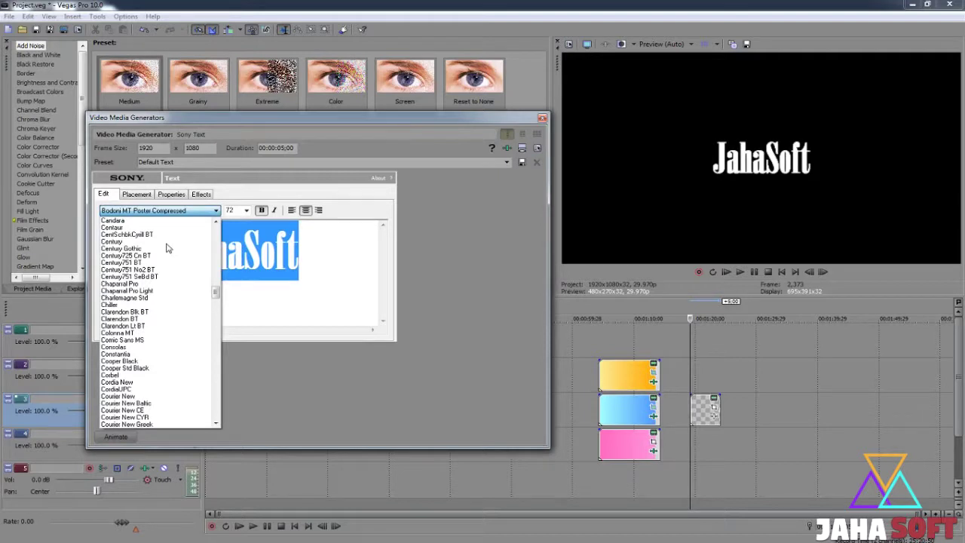
{"action": "left_click", "coordinate": [166, 227]}
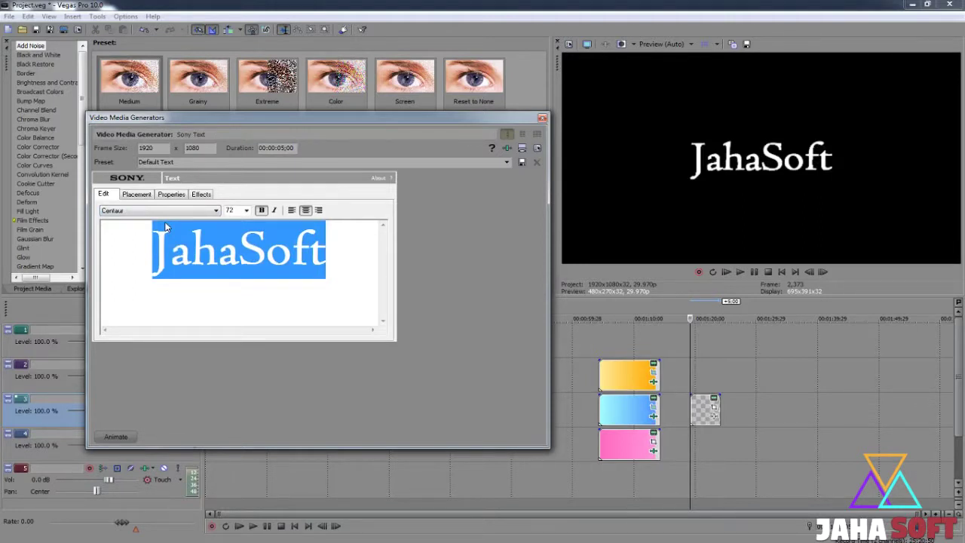
{"action": "left_click", "coordinate": [166, 211]}
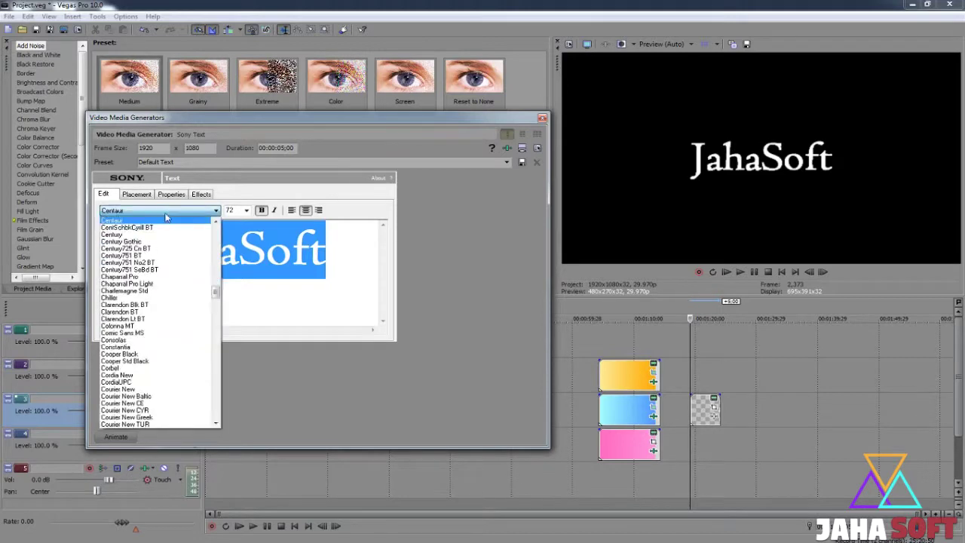
{"action": "left_click", "coordinate": [161, 220]}
{"action": "left_click", "coordinate": [160, 212]}
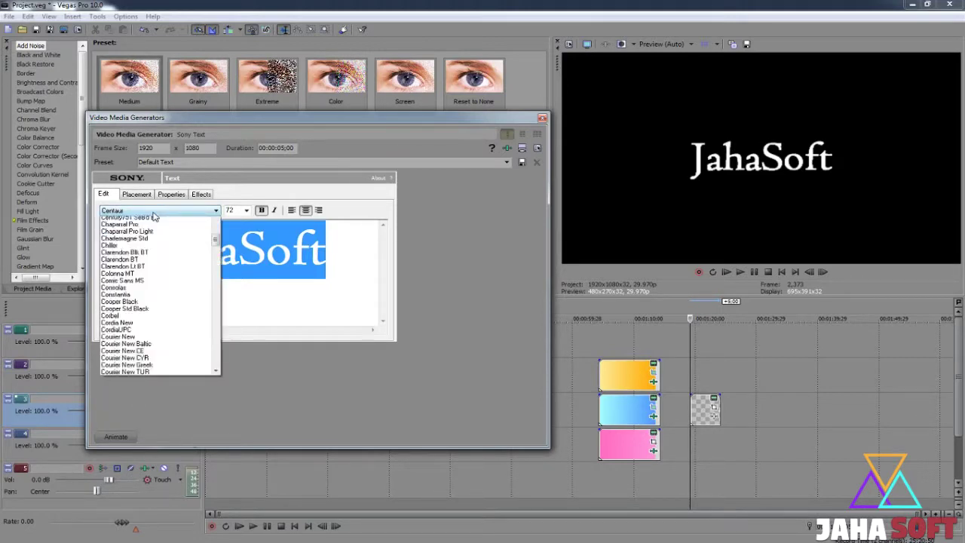
{"action": "left_click", "coordinate": [154, 225]}
Try successive fonts on the JahaSoft text, settle on Comic Sans MS and close the text generator.
{"action": "left_click", "coordinate": [158, 211]}
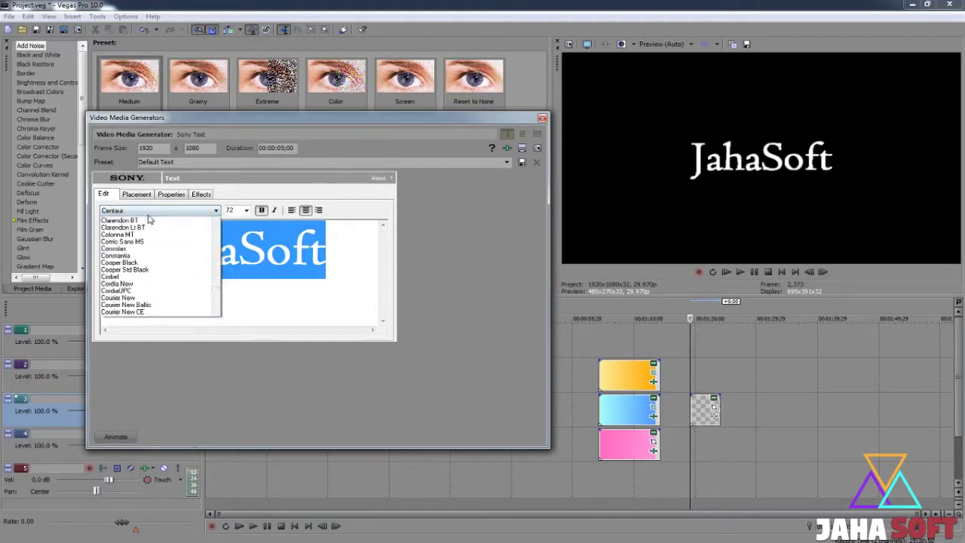
{"action": "left_click", "coordinate": [139, 242]}
{"action": "key", "text": "Up"}
{"action": "key", "text": "Down"}
{"action": "key", "text": "Down"}
{"action": "key", "text": "Down"}
{"action": "key", "text": "Down"}
{"action": "key", "text": "Down"}
{"action": "key", "text": "Down"}
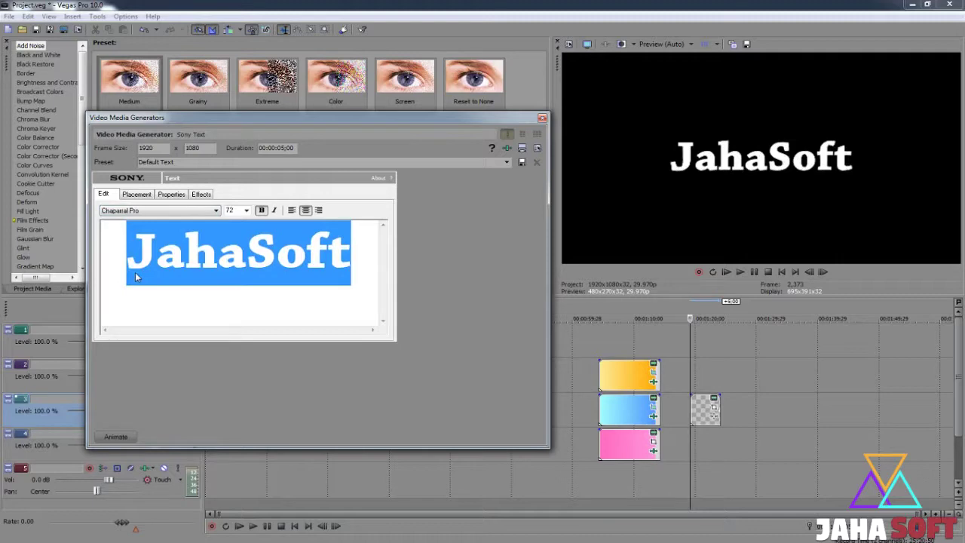
{"action": "key", "text": "Down"}
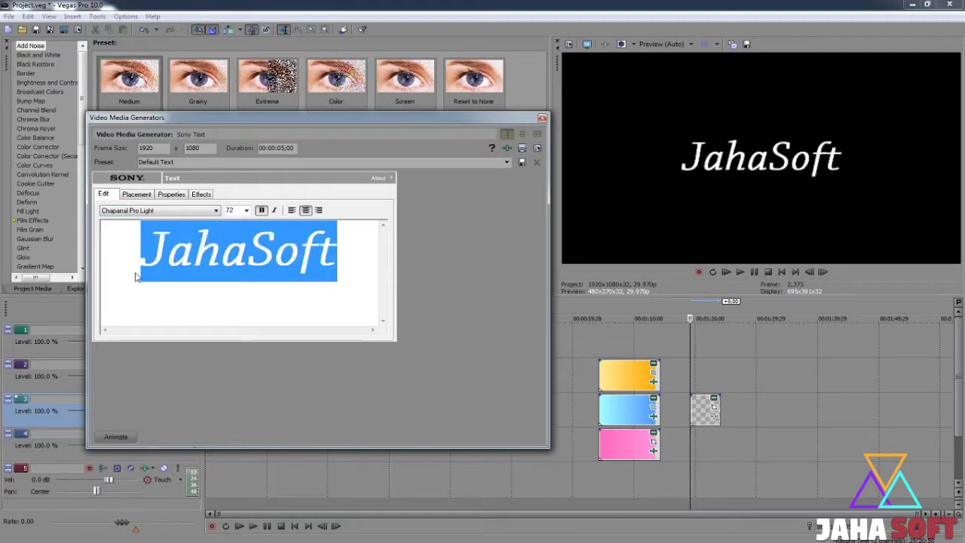
{"action": "key", "text": "Down"}
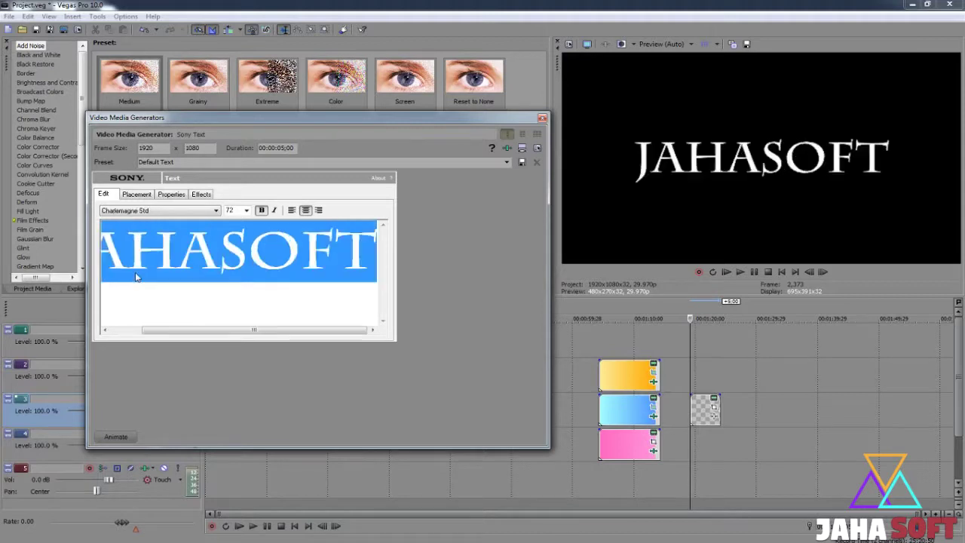
{"action": "key", "text": "Down"}
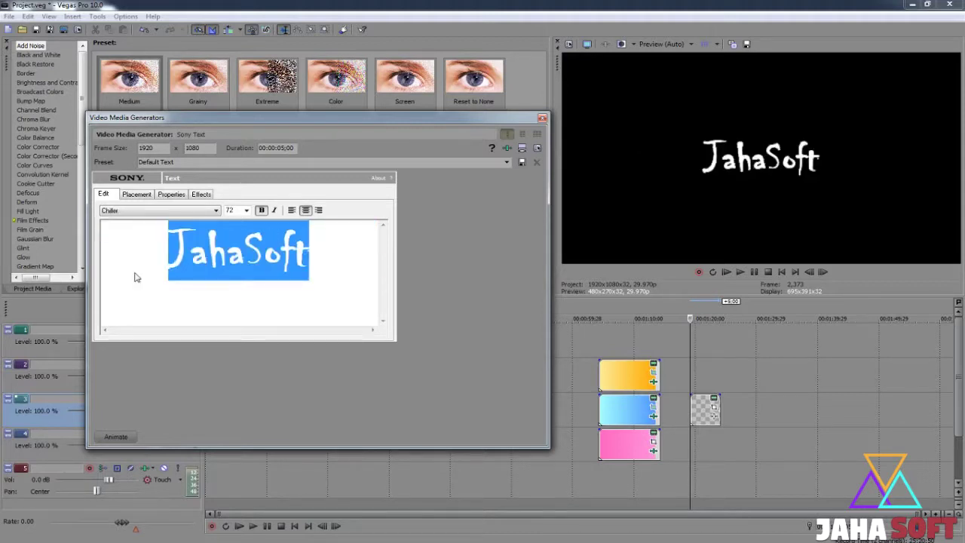
{"action": "key", "text": "Down"}
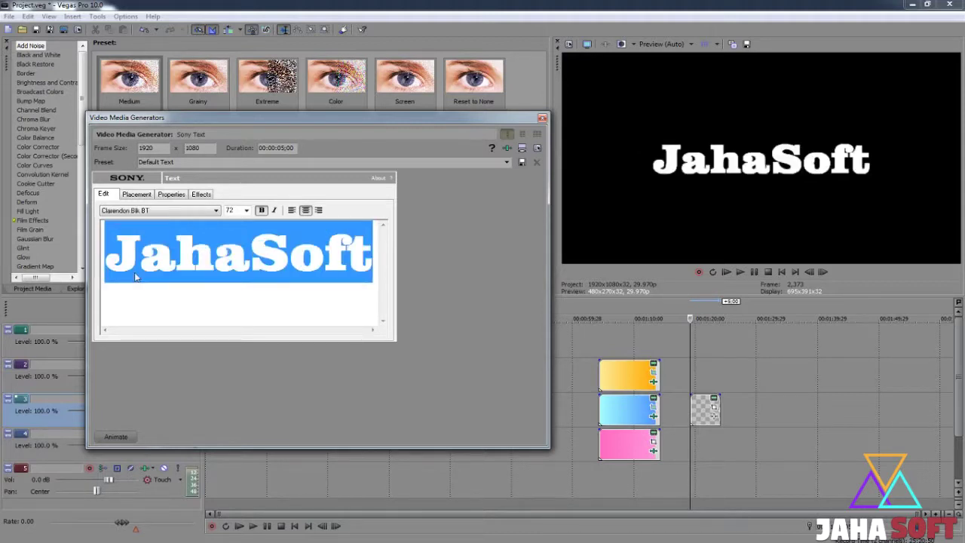
{"action": "key", "text": "Down"}
{"action": "key", "text": "Down"}
{"action": "key", "text": "Down"}
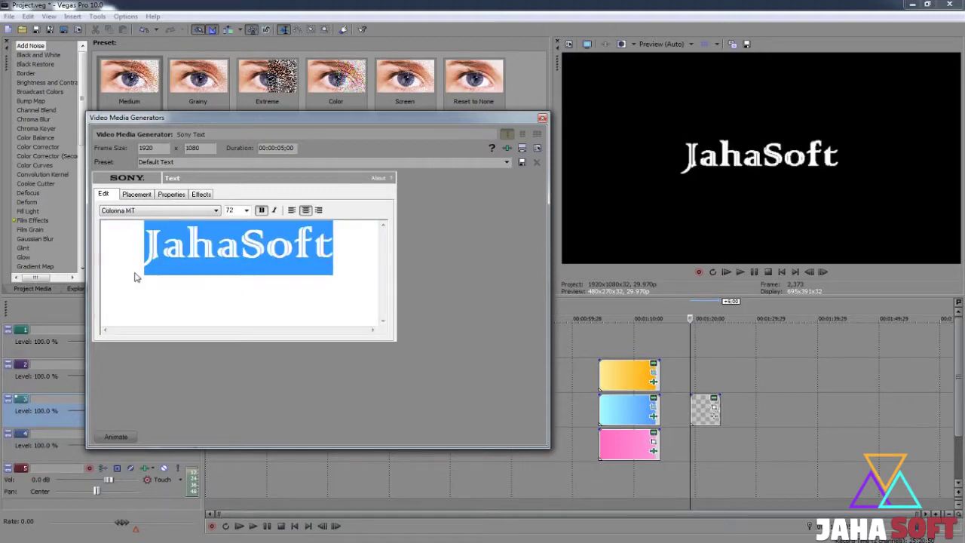
{"action": "key", "text": "Down"}
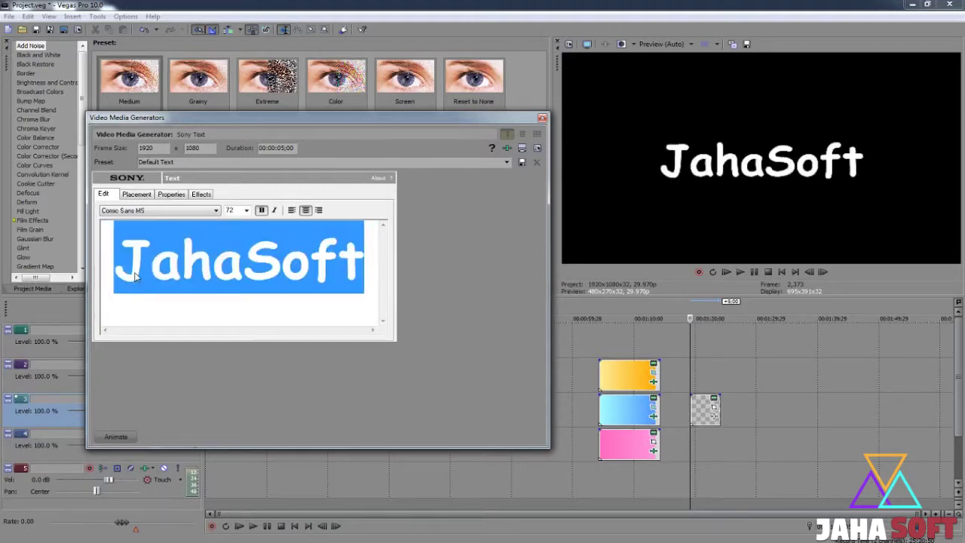
{"action": "left_click", "coordinate": [541, 118]}
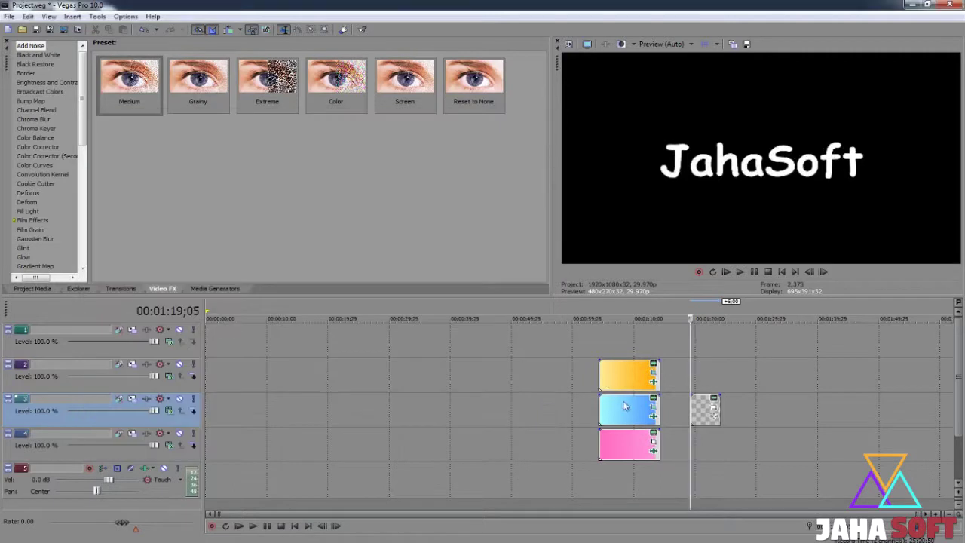
Delete the JahaSoft text event from track 3 and undo the deletion.
{"action": "left_click", "coordinate": [699, 413]}
{"action": "key", "text": "Delete"}
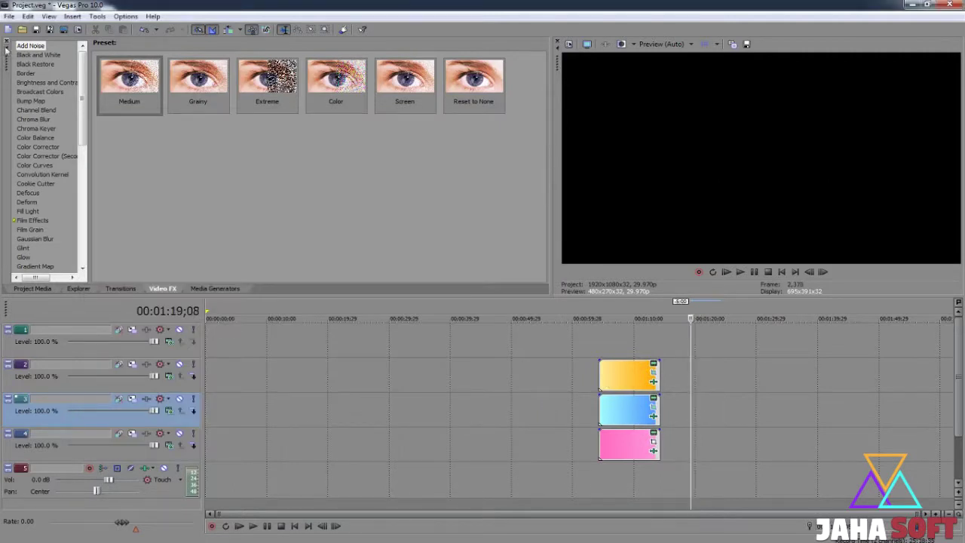
{"action": "key", "text": "ctrl+z"}
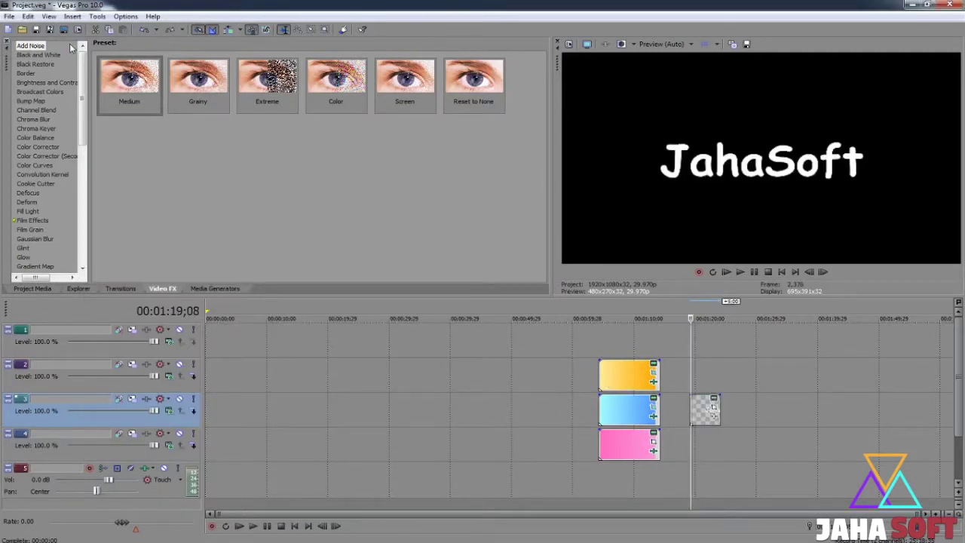
Insert a second text media event on track 3 at 00:01:26;12 and delete that event.
{"action": "left_click", "coordinate": [731, 401]}
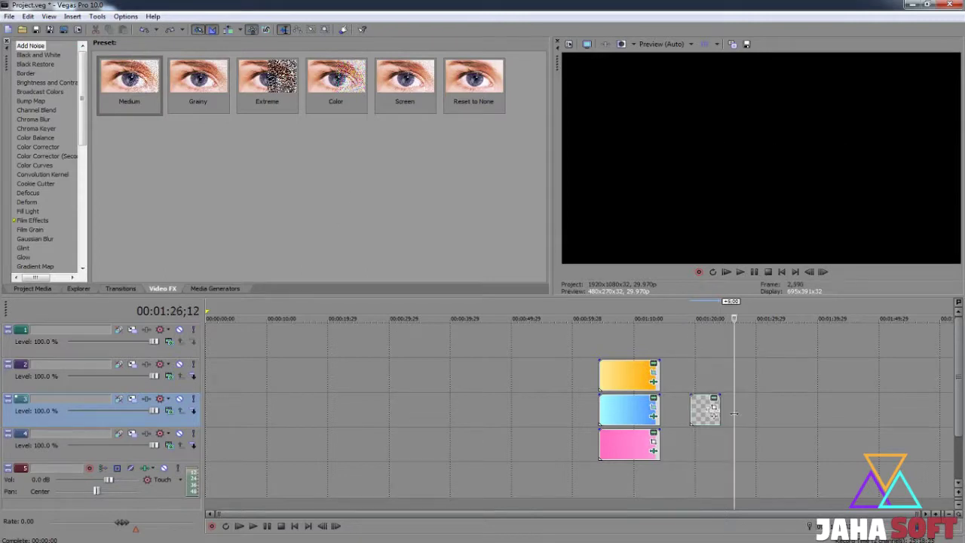
{"action": "left_click", "coordinate": [73, 16]}
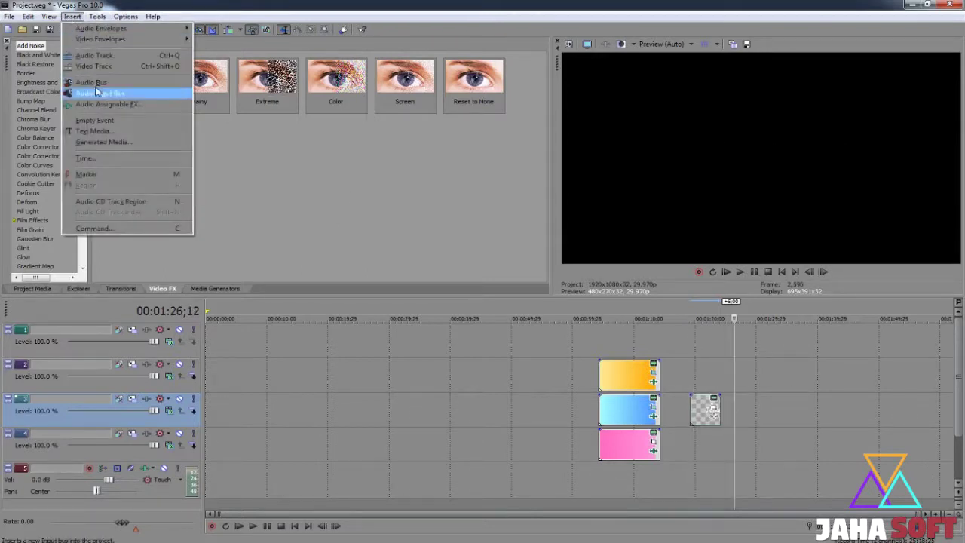
{"action": "left_click", "coordinate": [101, 133]}
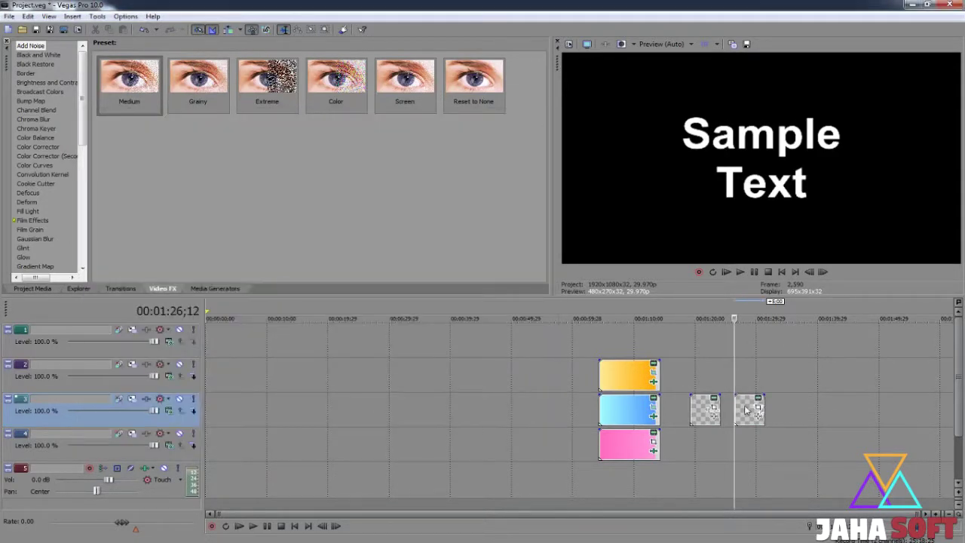
{"action": "key", "text": "Delete"}
Open the JahaSoft event's text generator and examine its placement, properties and effects settings.
{"action": "left_click", "coordinate": [705, 407]}
{"action": "left_click", "coordinate": [713, 398]}
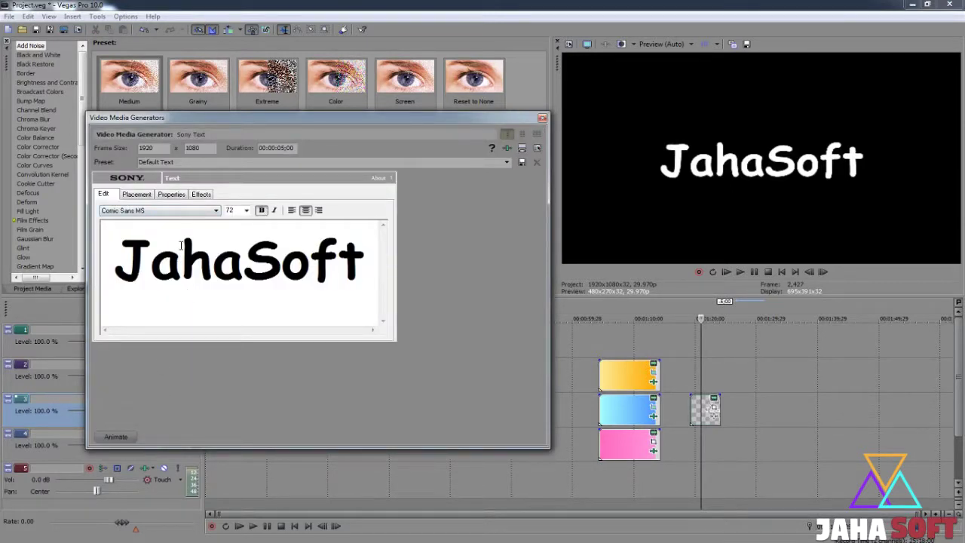
{"action": "left_click", "coordinate": [137, 194]}
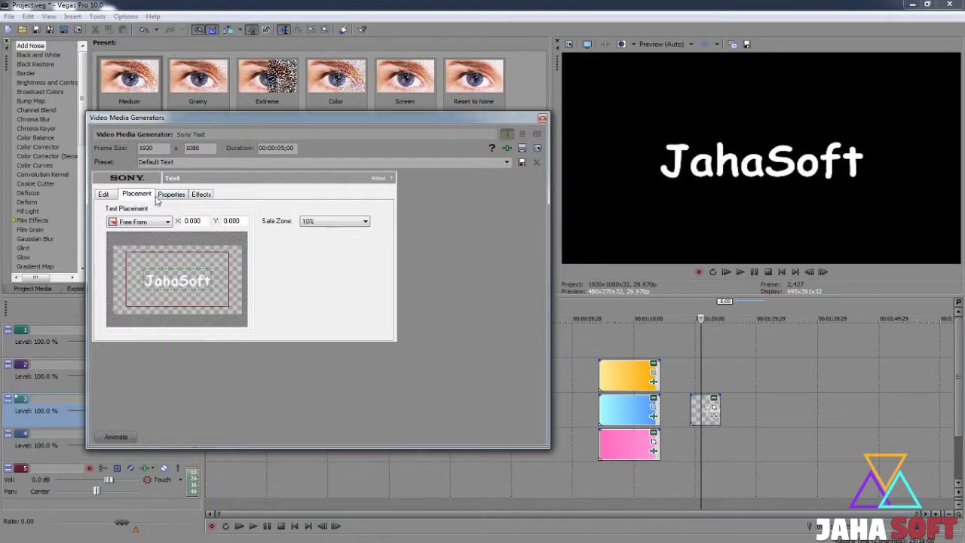
{"action": "left_click", "coordinate": [160, 196]}
{"action": "left_click", "coordinate": [202, 194]}
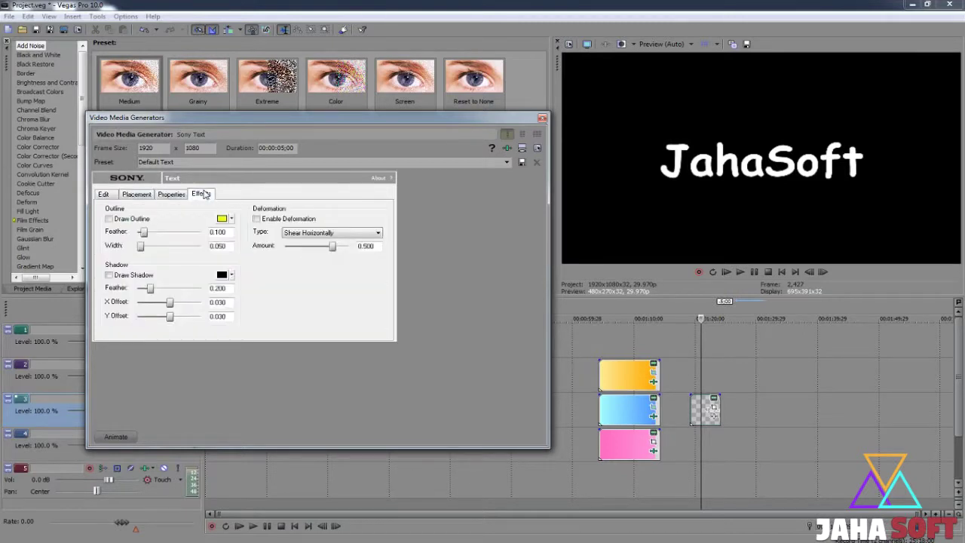
{"action": "left_click", "coordinate": [147, 195]}
{"action": "left_click", "coordinate": [106, 196]}
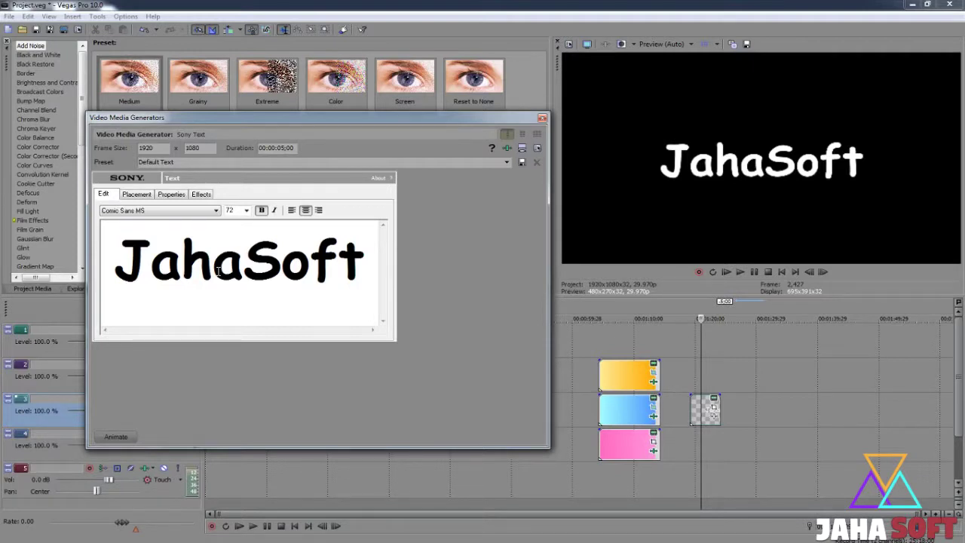
Change the JahaSoft text's font to Toxico and close the text generator.
{"action": "left_click", "coordinate": [181, 210]}
{"action": "scroll", "coordinate": [168, 250], "scroll_direction": "down", "scroll_amount": 2}
{"action": "scroll", "coordinate": [168, 251], "scroll_direction": "down", "scroll_amount": 4}
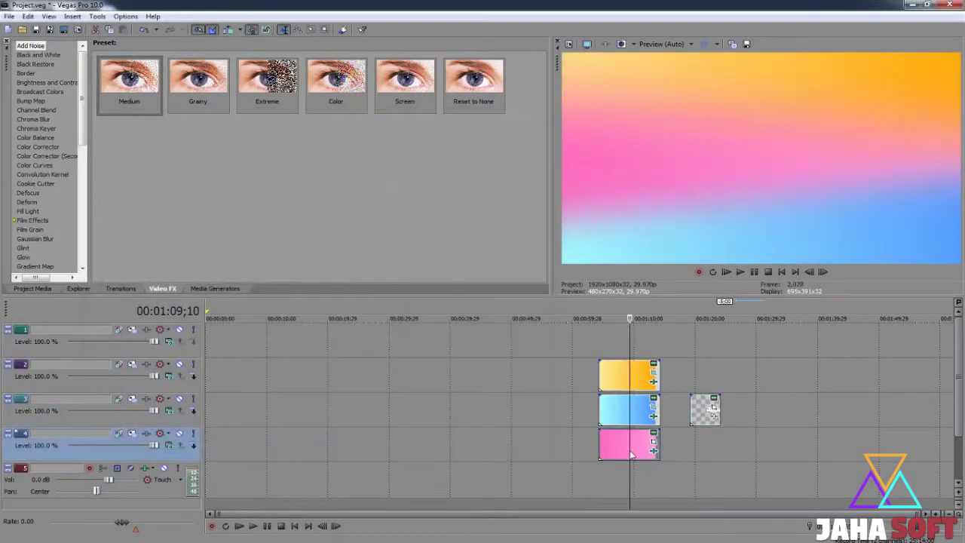
Move the JahaSoft text event from track 3 to track 1, above the three gradient events.
{"action": "left_click", "coordinate": [639, 386]}
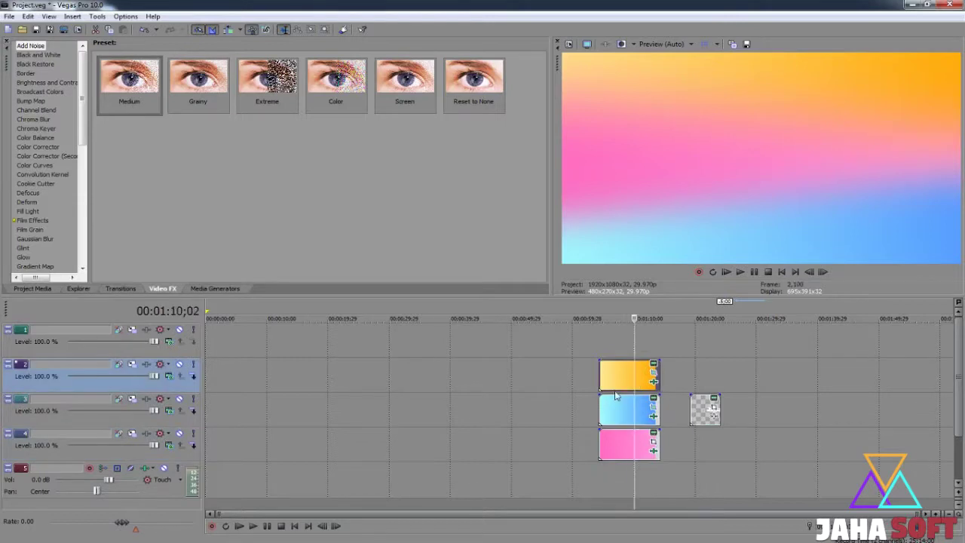
{"action": "left_click_drag", "start_coordinate": [701, 412], "coordinate": [629, 345]}
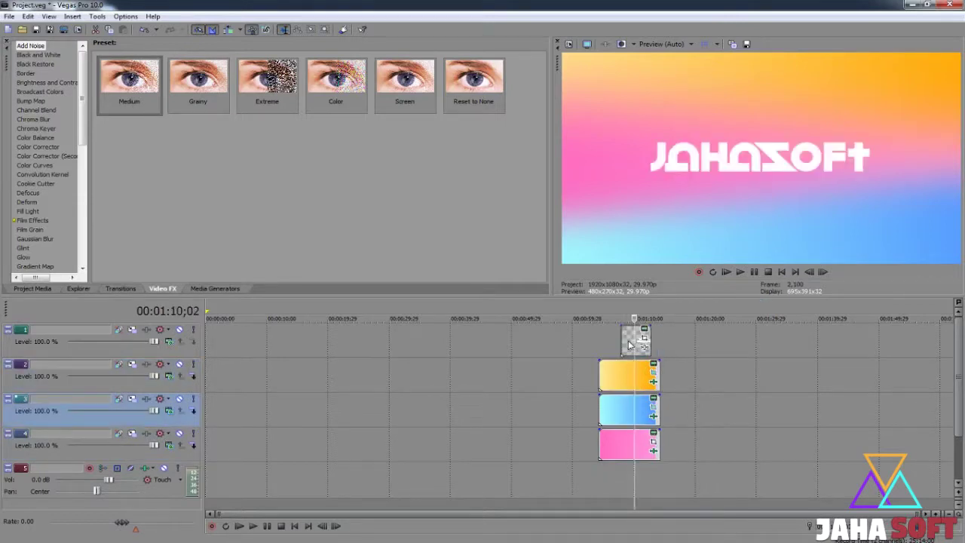
{"action": "left_click", "coordinate": [625, 343]}
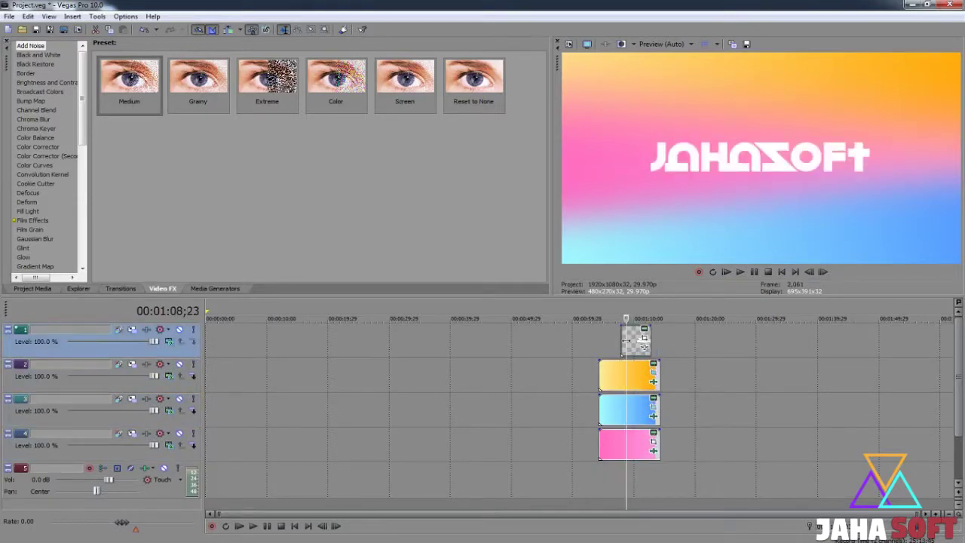
Extend both ends of the text event on track 1 to match the length of the gradient events.
{"action": "left_click_drag", "start_coordinate": [623, 341], "coordinate": [603, 341]}
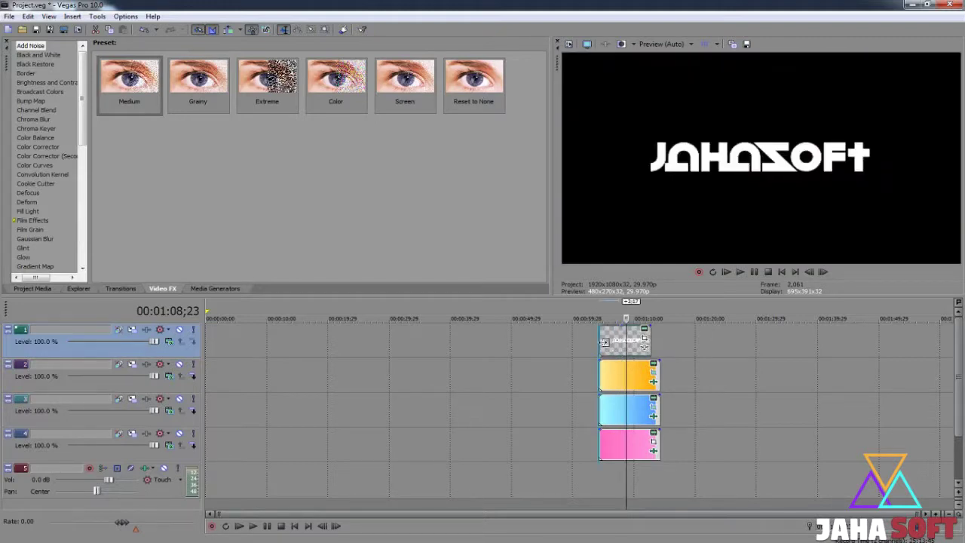
{"action": "left_click", "coordinate": [617, 335]}
{"action": "left_click", "coordinate": [612, 334]}
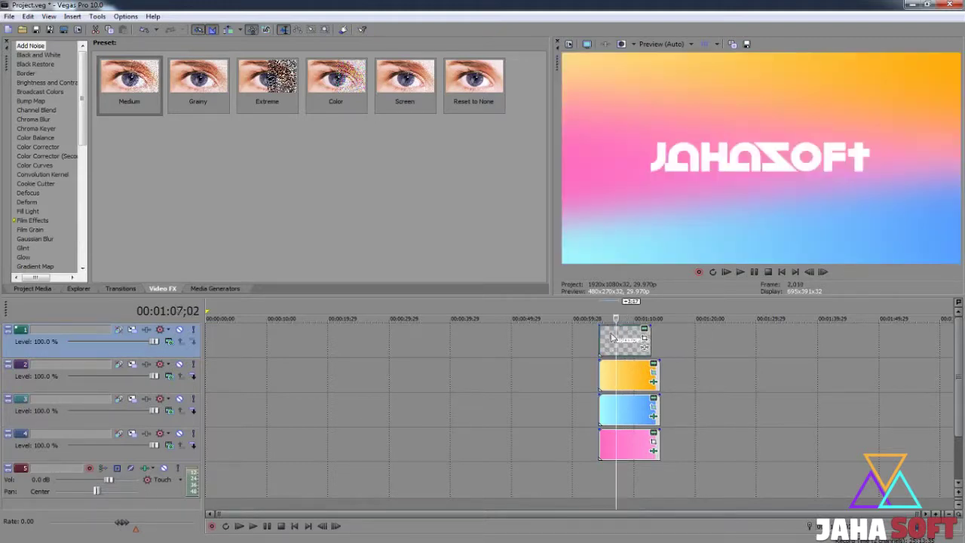
{"action": "left_click_drag", "start_coordinate": [600, 337], "coordinate": [660, 339]}
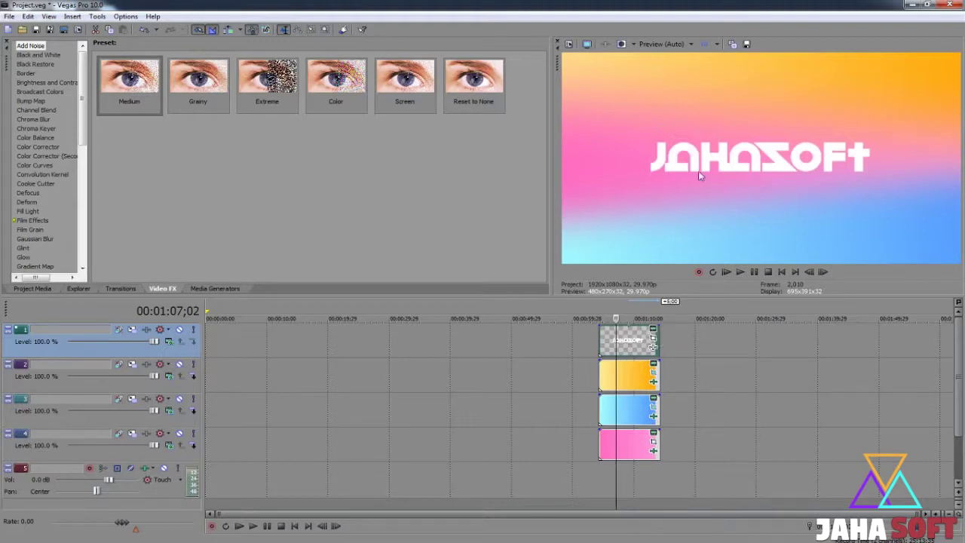
Try shifting the JahaSoft text's placement to X 0.089, Y 0.087, reset it, and try other text colors before returning to white.
{"action": "left_click", "coordinate": [653, 346]}
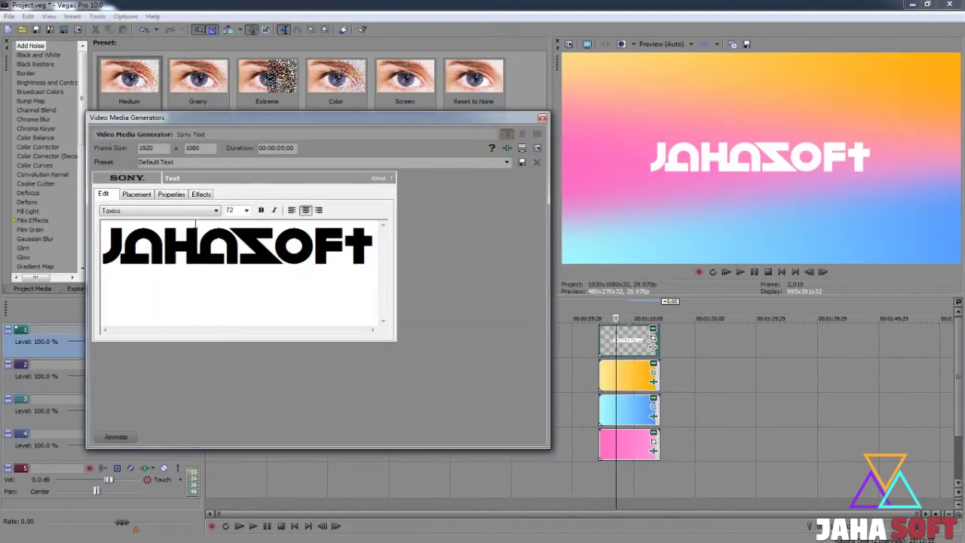
{"action": "left_click", "coordinate": [136, 194]}
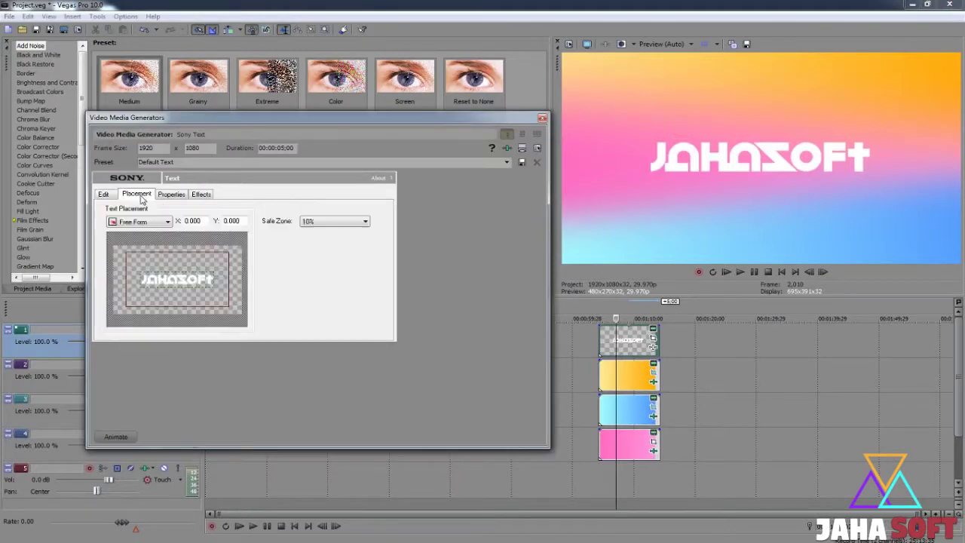
{"action": "mouse_move", "coordinate": [173, 279]}
{"action": "left_mouse_down"}
{"action": "mouse_move", "coordinate": [162, 254]}
{"action": "mouse_move", "coordinate": [178, 281]}
{"action": "left_mouse_up"}
{"action": "right_click", "coordinate": [181, 280]}
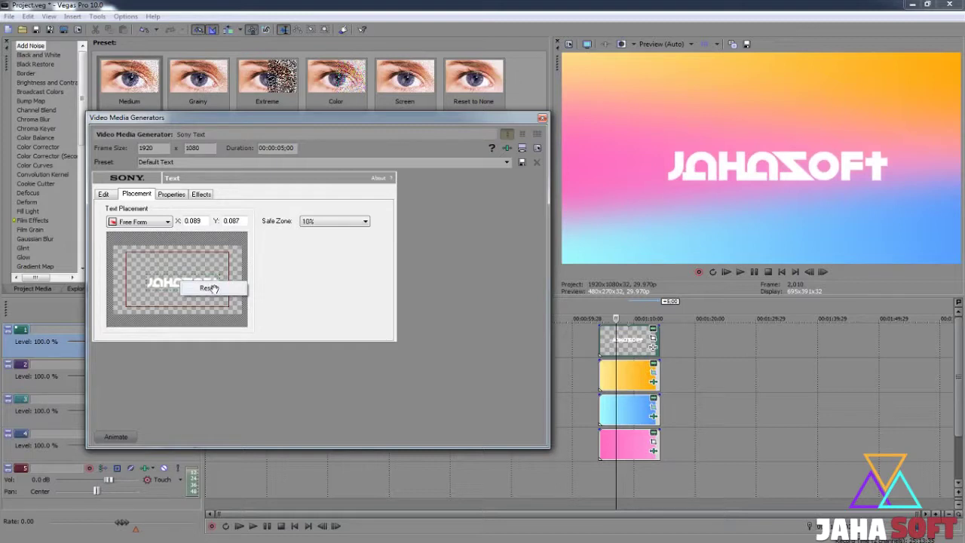
{"action": "left_click", "coordinate": [209, 288]}
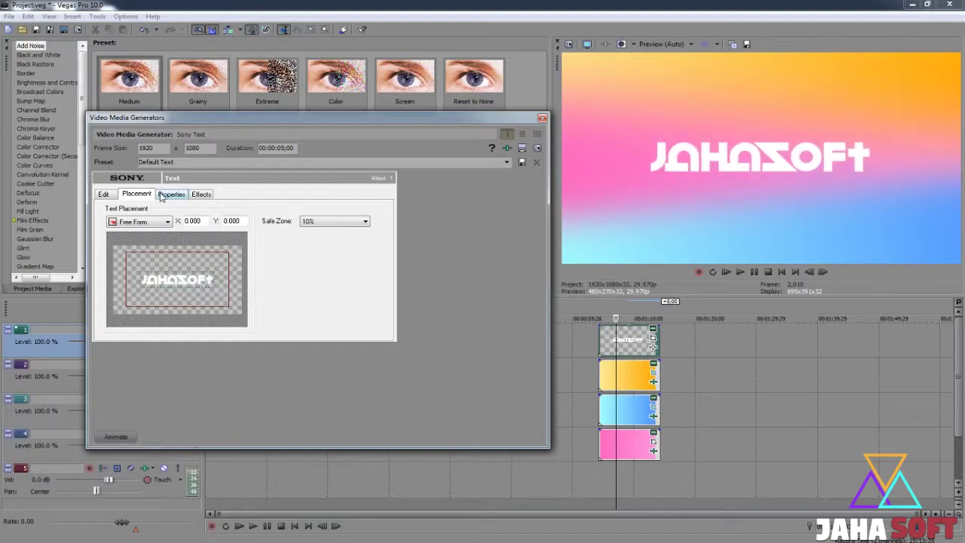
{"action": "left_click", "coordinate": [161, 195]}
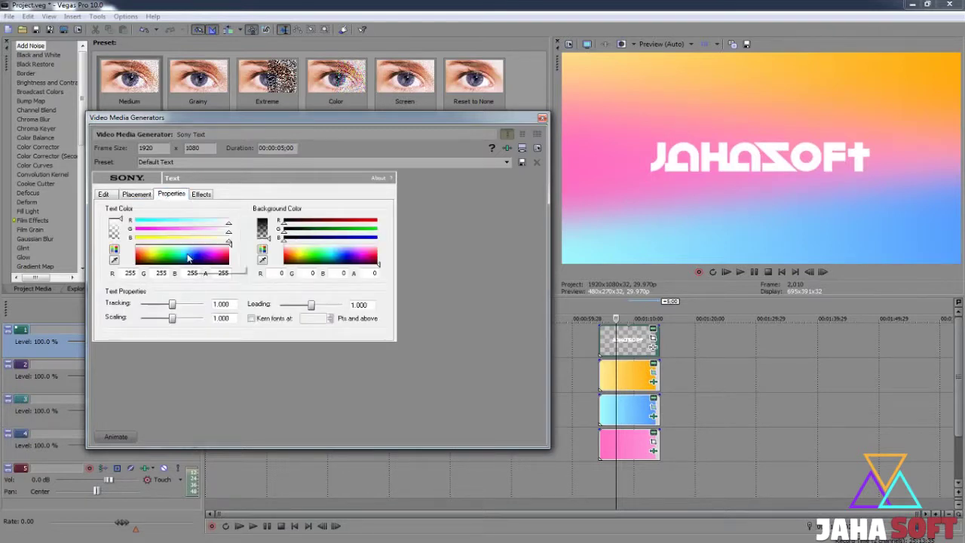
{"action": "mouse_move", "coordinate": [178, 257]}
{"action": "left_mouse_down"}
{"action": "mouse_move", "coordinate": [220, 257]}
{"action": "mouse_move", "coordinate": [164, 255]}
{"action": "mouse_move", "coordinate": [171, 249]}
{"action": "left_mouse_up"}
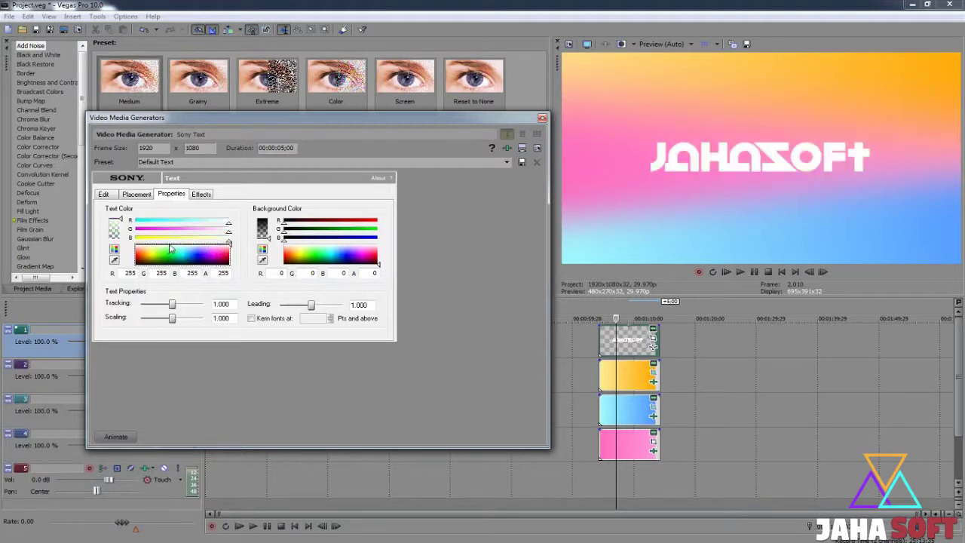
Give the JahaSoft text a black outline with feather 0.127 and width 0.145, and enable its black shadow.
{"action": "left_click", "coordinate": [201, 194]}
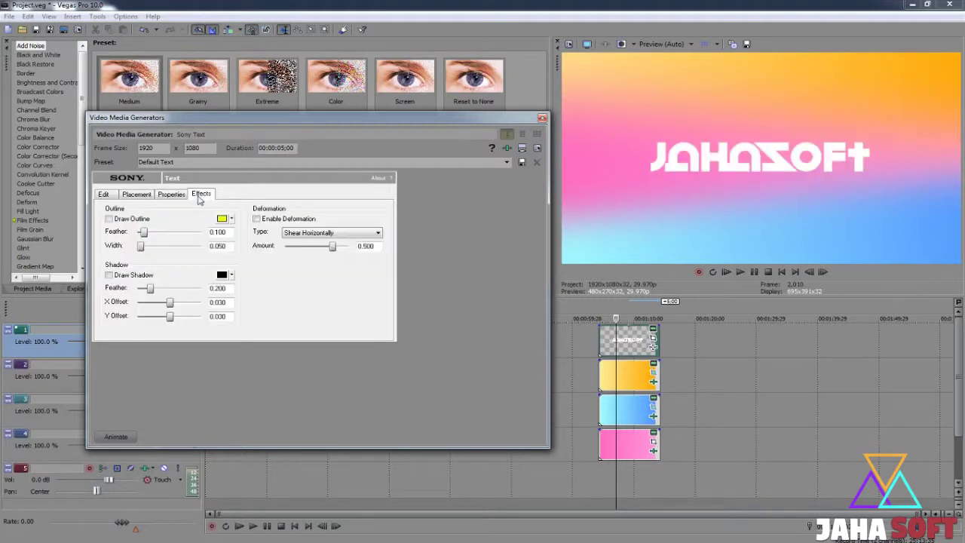
{"action": "left_click", "coordinate": [109, 218]}
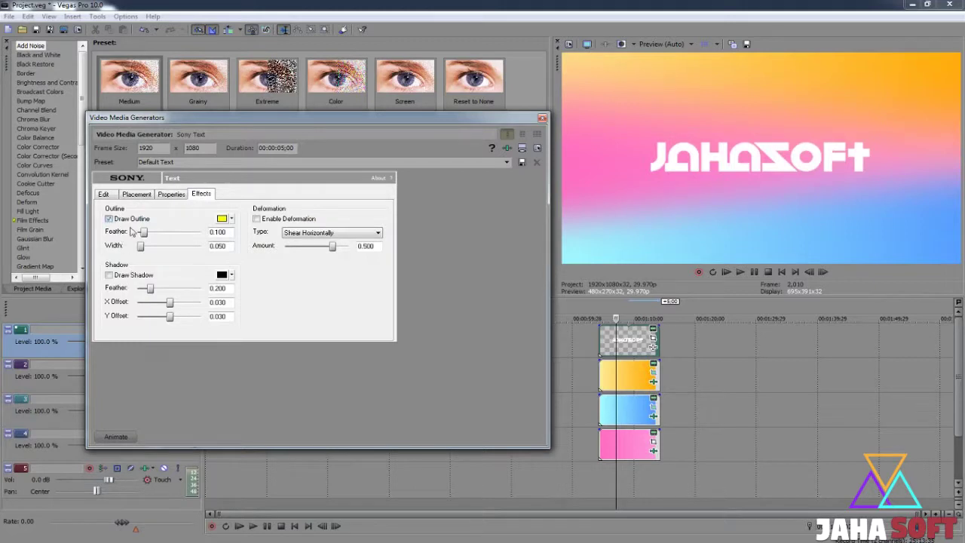
{"action": "left_click", "coordinate": [221, 218]}
{"action": "left_click_drag", "start_coordinate": [249, 260], "coordinate": [286, 291]}
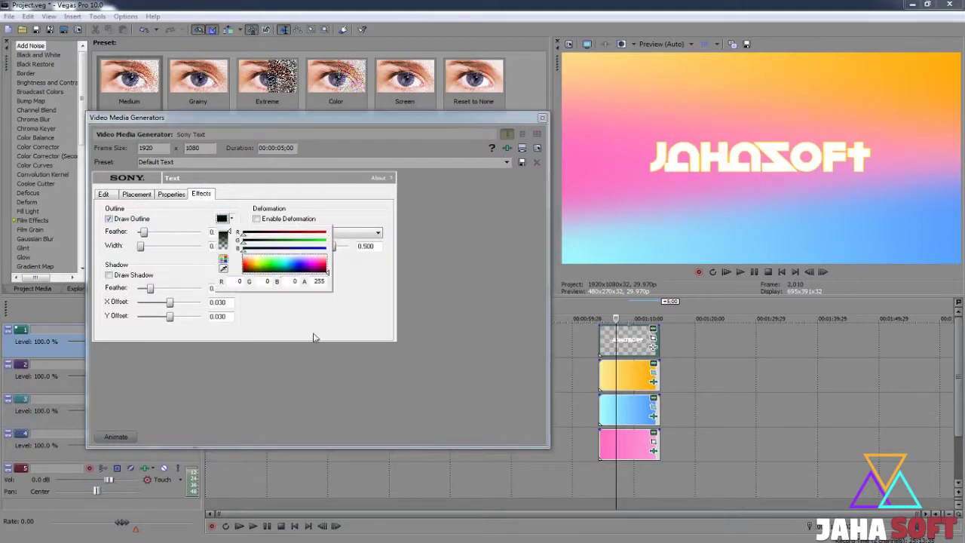
{"action": "left_click", "coordinate": [315, 339]}
{"action": "left_click_drag", "start_coordinate": [143, 234], "coordinate": [147, 250]}
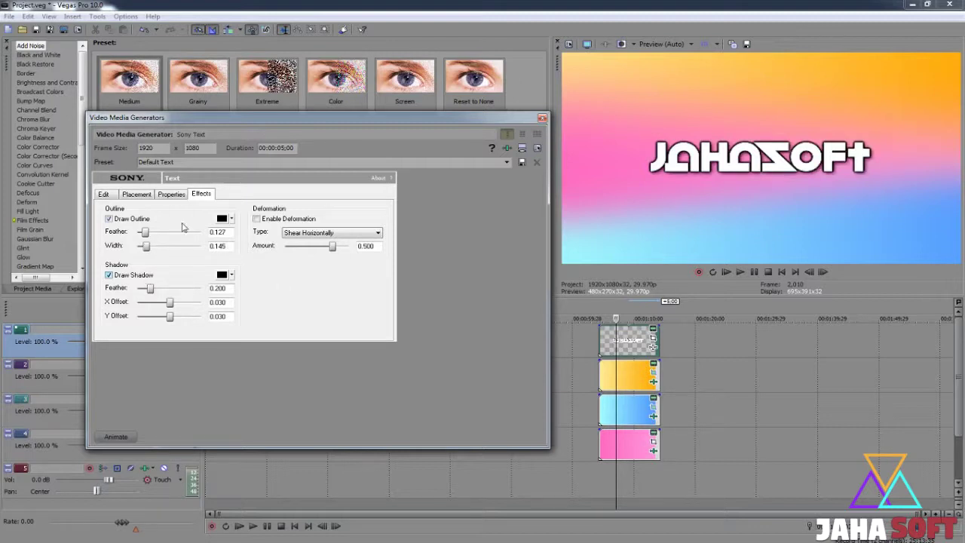
Sample different text colors on the outlined text, restore white, and close the text generator.
{"action": "left_click", "coordinate": [171, 195]}
{"action": "mouse_move", "coordinate": [173, 257]}
{"action": "left_mouse_down"}
{"action": "mouse_move", "coordinate": [203, 256]}
{"action": "mouse_move", "coordinate": [177, 255]}
{"action": "mouse_move", "coordinate": [201, 254]}
{"action": "mouse_move", "coordinate": [178, 246]}
{"action": "left_mouse_up"}
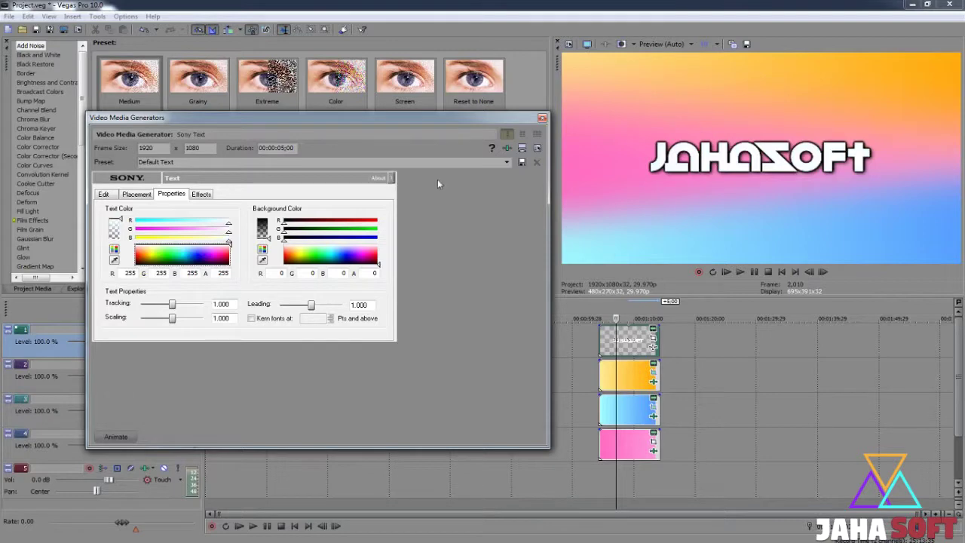
{"action": "left_click", "coordinate": [542, 118]}
In the text event's Pan/Crop at 00:00:02;23, enlarge the frame to about 3,223 x 1,813 and move it upward so the text sits smaller and lower.
{"action": "left_click", "coordinate": [652, 340]}
{"action": "scroll", "coordinate": [264, 369], "scroll_direction": "down", "scroll_amount": 3}
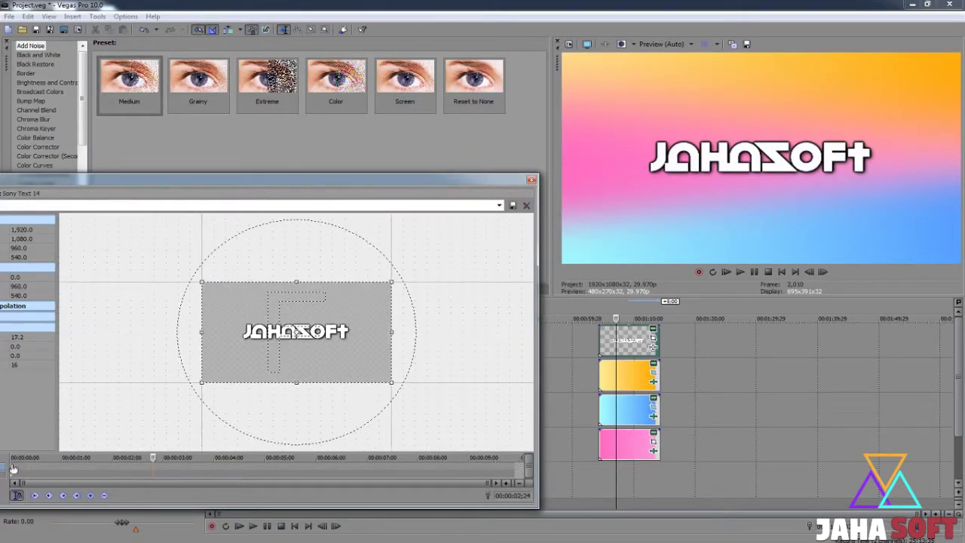
{"action": "left_click", "coordinate": [153, 468]}
{"action": "scroll", "coordinate": [420, 338], "scroll_direction": "down", "scroll_amount": 2}
{"action": "left_click_drag", "start_coordinate": [365, 367], "coordinate": [409, 394]}
{"action": "left_click_drag", "start_coordinate": [355, 360], "coordinate": [352, 356]}
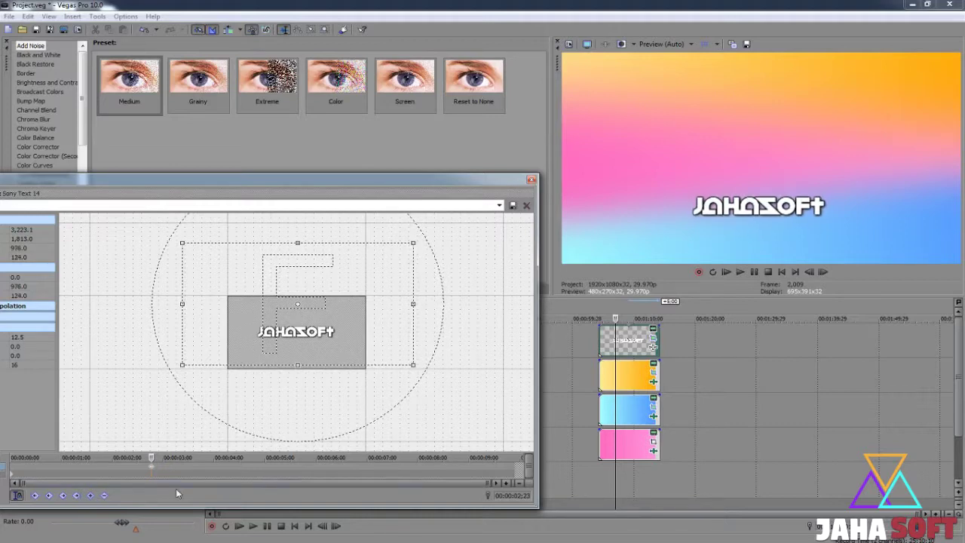
{"action": "left_click", "coordinate": [532, 180]}
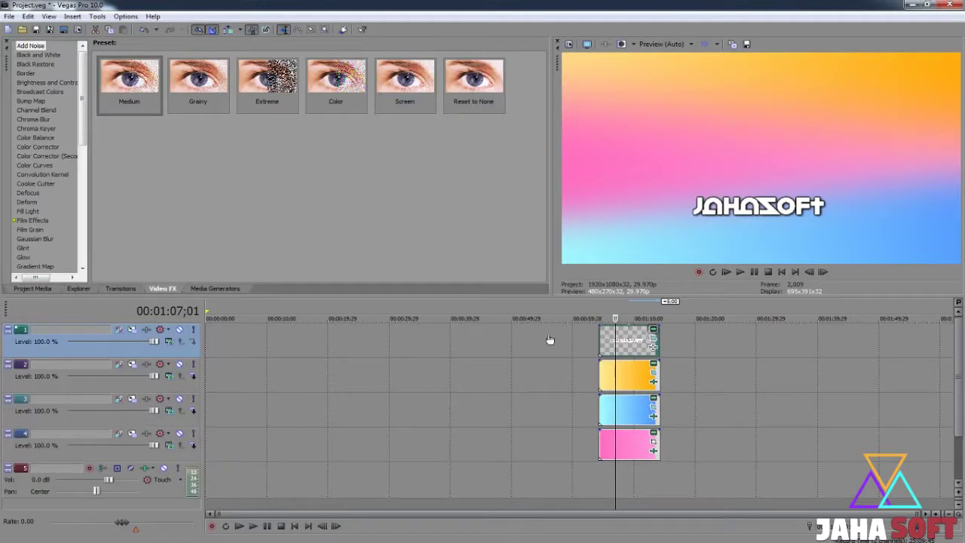
Reopen the event's text generator and change the whole JahaSoft text's font to Jack Frost.
{"action": "left_click", "coordinate": [653, 338]}
{"action": "left_click", "coordinate": [216, 210]}
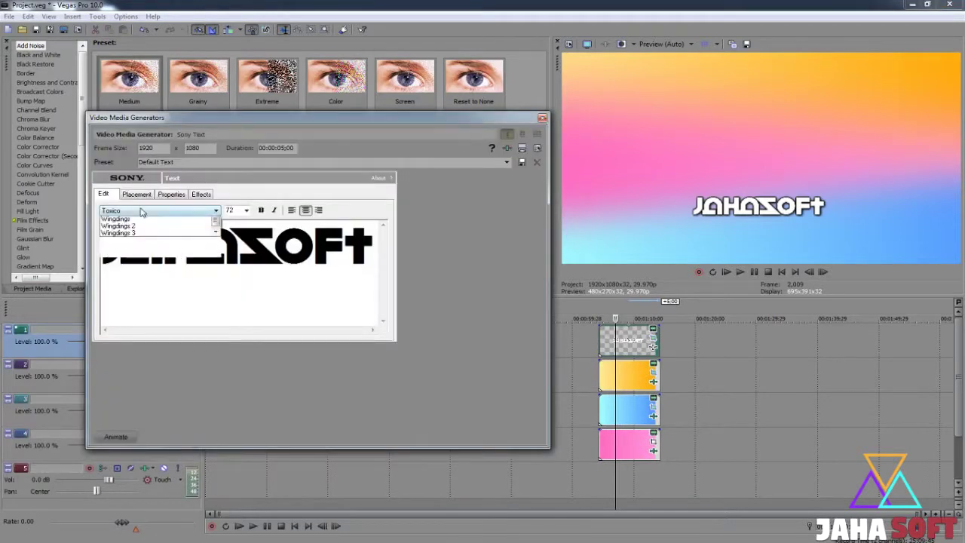
{"action": "double_click", "coordinate": [309, 264]}
{"action": "left_click", "coordinate": [159, 214]}
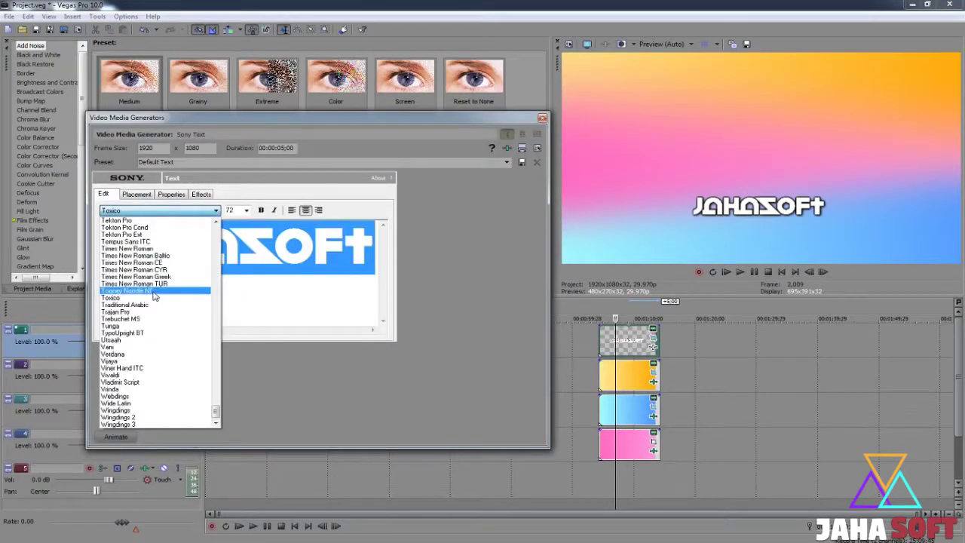
{"action": "scroll", "coordinate": [140, 328], "scroll_direction": "up", "scroll_amount": 20}
{"action": "scroll", "coordinate": [141, 323], "scroll_direction": "up", "scroll_amount": 20}
{"action": "scroll", "coordinate": [141, 323], "scroll_direction": "up", "scroll_amount": 5}
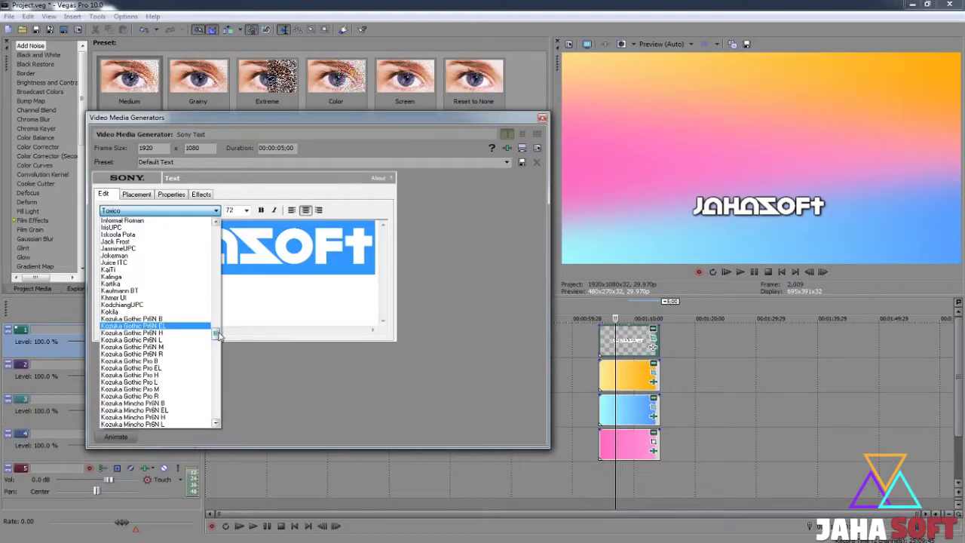
{"action": "left_click", "coordinate": [143, 241]}
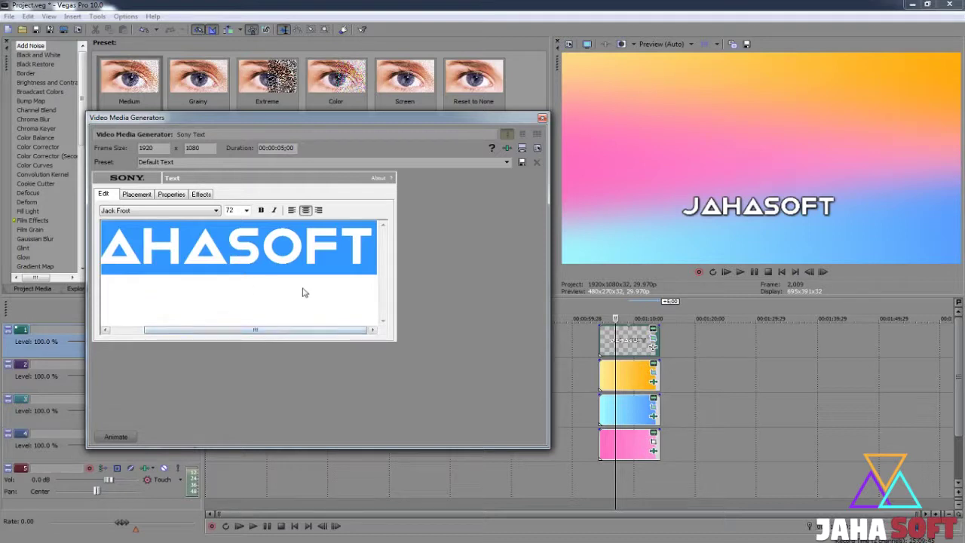
Browse the font list and change the whole JahaSoft text's font to Helicopta.
{"action": "left_click", "coordinate": [202, 258]}
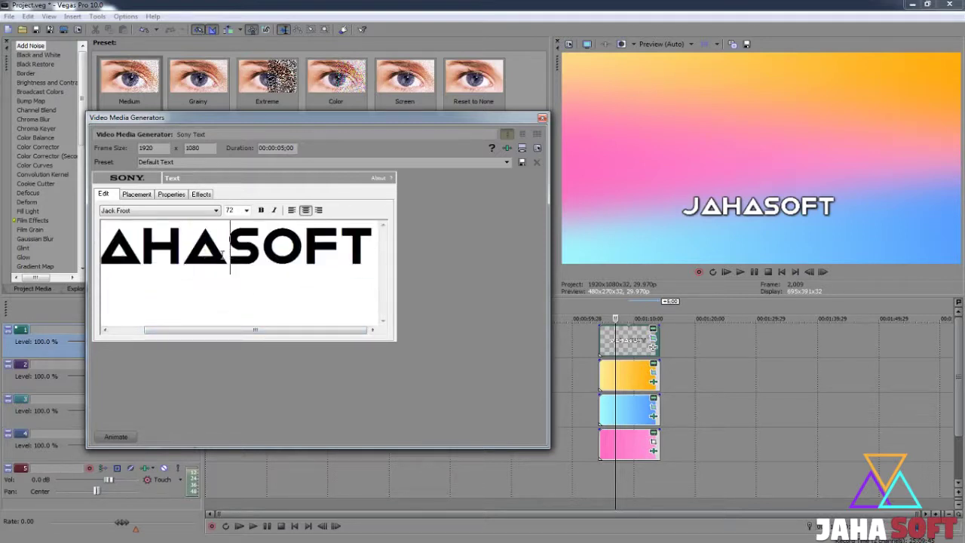
{"action": "left_click_drag", "start_coordinate": [227, 256], "coordinate": [194, 254]}
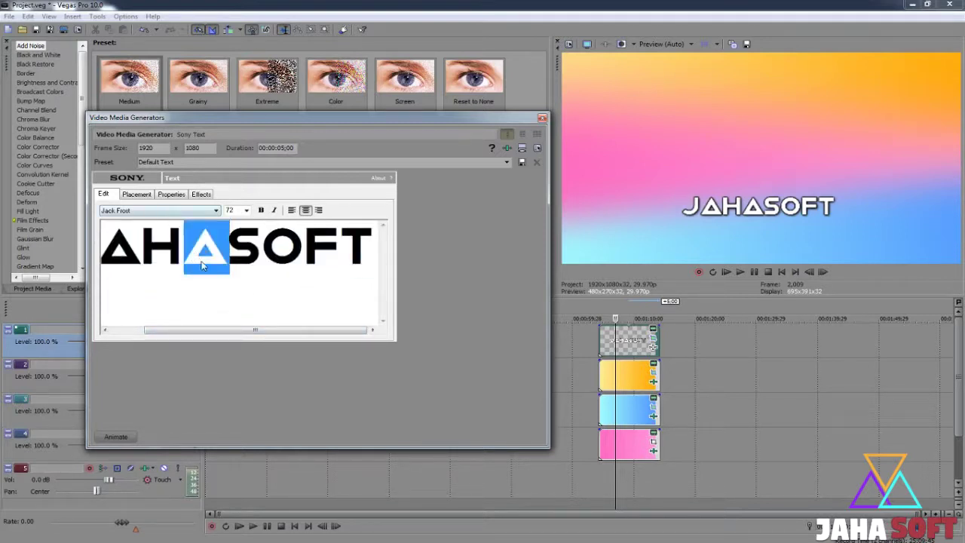
{"action": "left_click", "coordinate": [145, 211]}
{"action": "scroll", "coordinate": [147, 241], "scroll_direction": "up", "scroll_amount": 15}
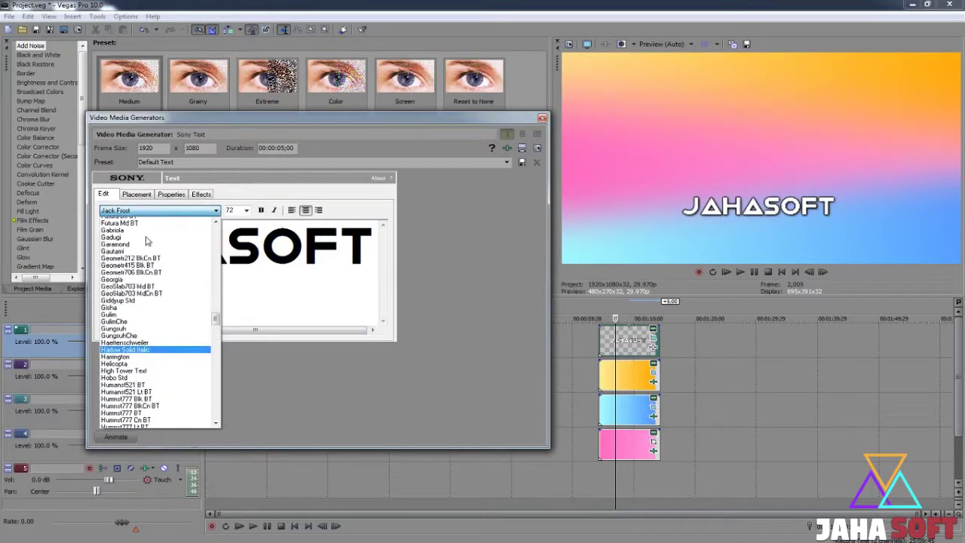
{"action": "scroll", "coordinate": [147, 241], "scroll_direction": "up", "scroll_amount": 7}
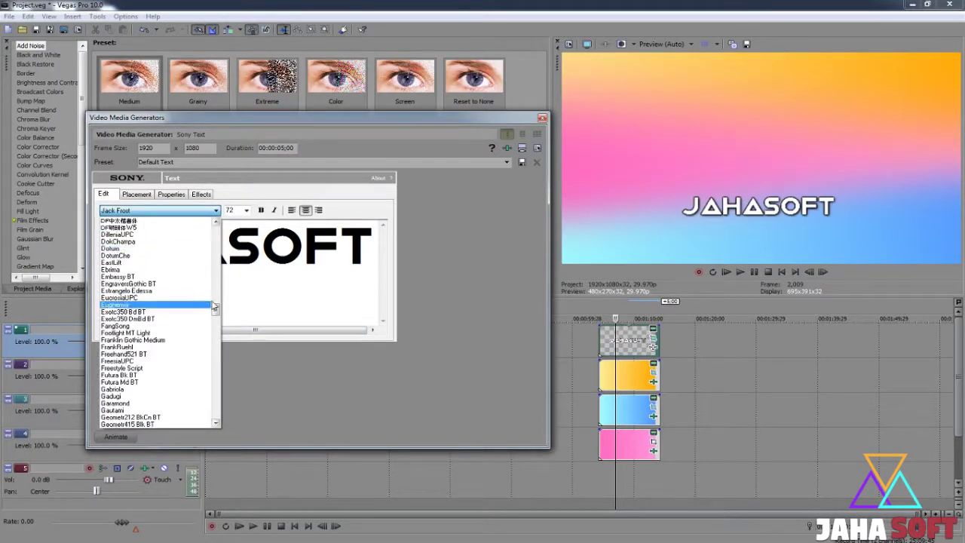
{"action": "left_click_drag", "start_coordinate": [216, 311], "coordinate": [233, 331]}
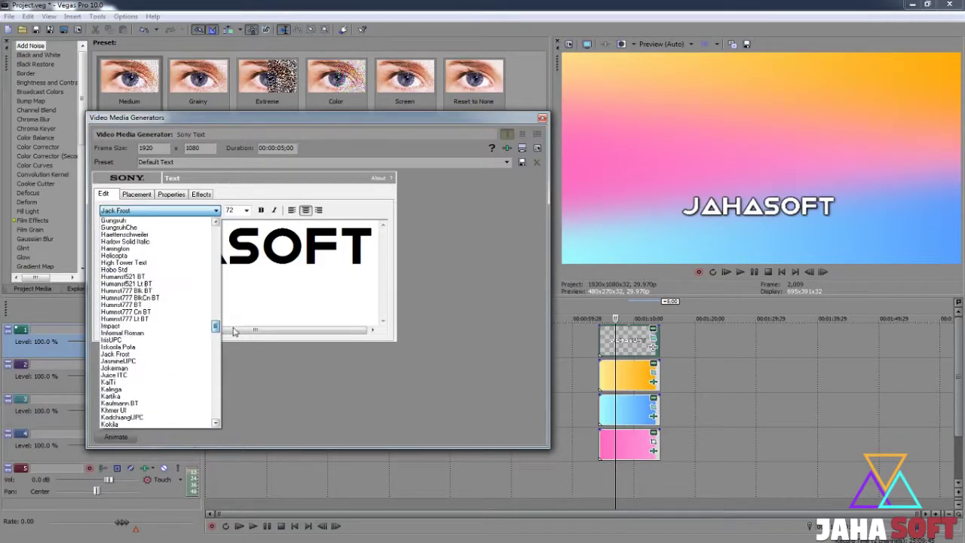
{"action": "left_click", "coordinate": [120, 255]}
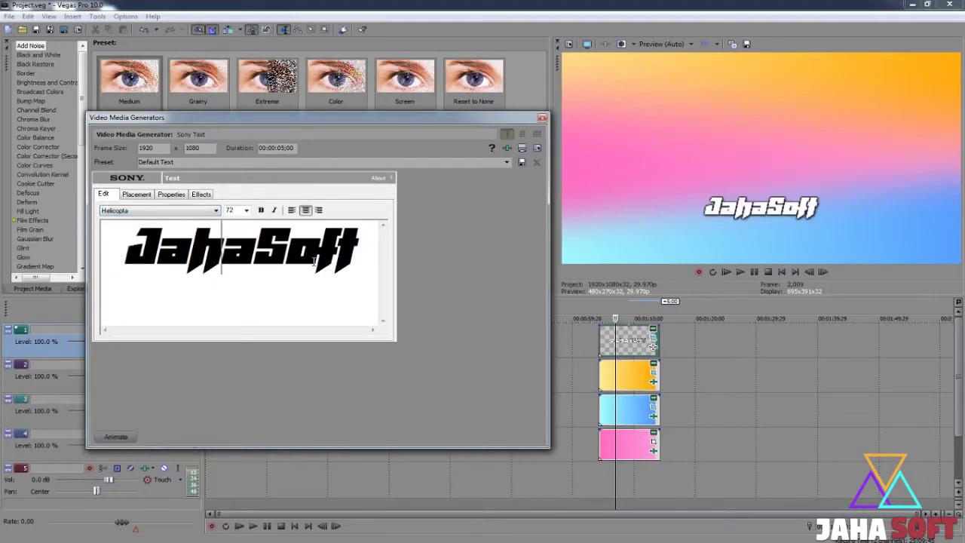
Browse the font list and change the whole JahaSoft text's font to Geometr415 Blk BT.
{"action": "left_click_drag", "start_coordinate": [357, 252], "coordinate": [164, 254]}
{"action": "left_click", "coordinate": [357, 253]}
{"action": "left_click_drag", "start_coordinate": [357, 252], "coordinate": [113, 256]}
{"action": "left_click", "coordinate": [162, 211]}
{"action": "scroll", "coordinate": [156, 258], "scroll_direction": "up", "scroll_amount": 10}
{"action": "left_click", "coordinate": [151, 242]}
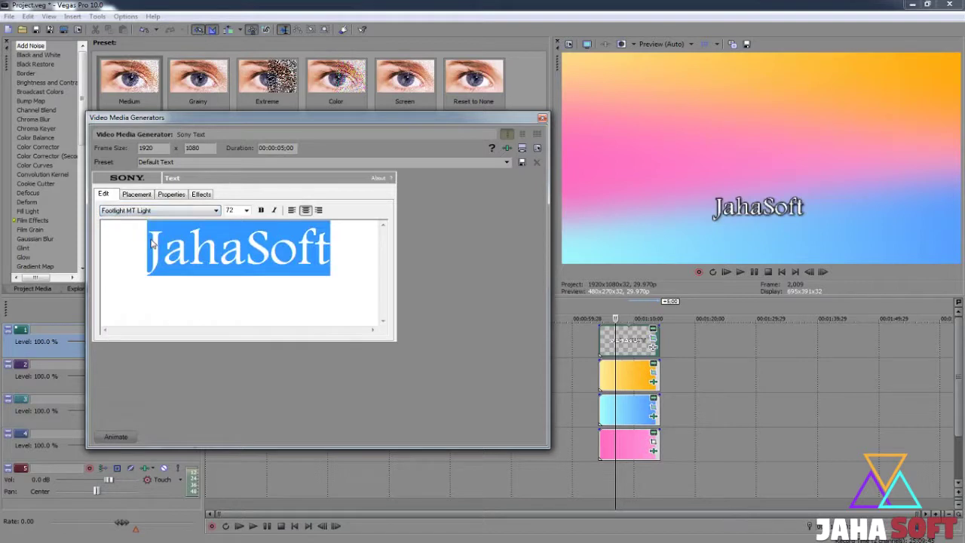
{"action": "scroll", "coordinate": [150, 242], "scroll_direction": "down", "scroll_amount": 5}
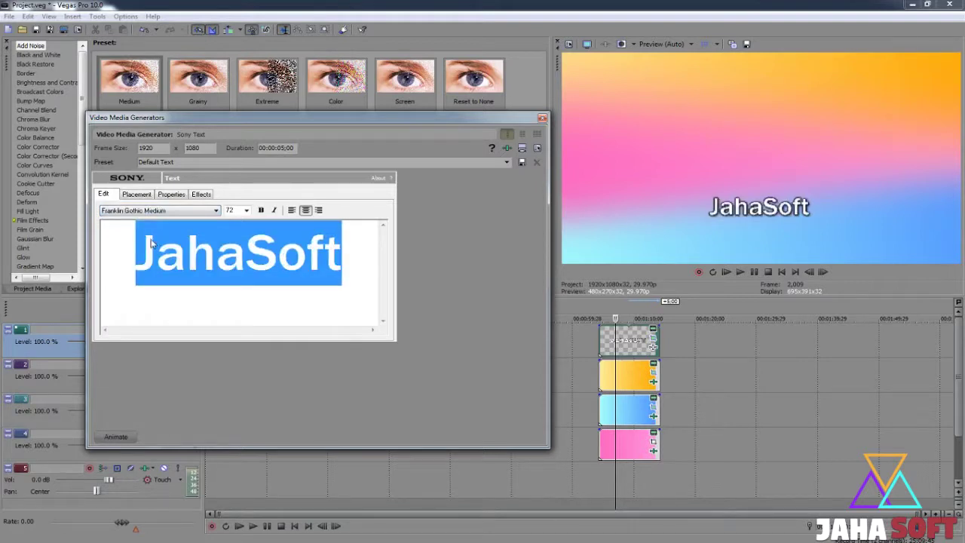
{"action": "left_click", "coordinate": [141, 211]}
{"action": "left_click", "coordinate": [144, 246]}
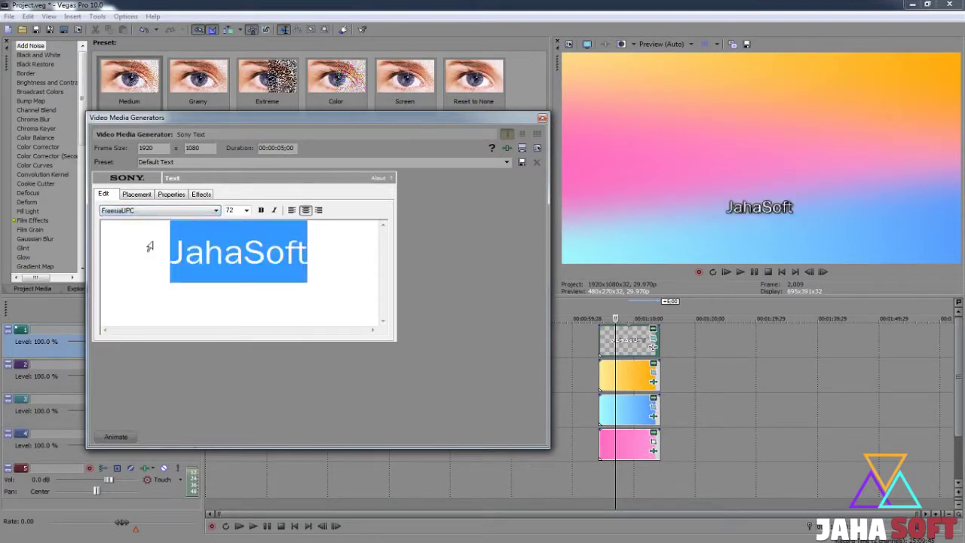
{"action": "scroll", "coordinate": [149, 245], "scroll_direction": "down", "scroll_amount": 3}
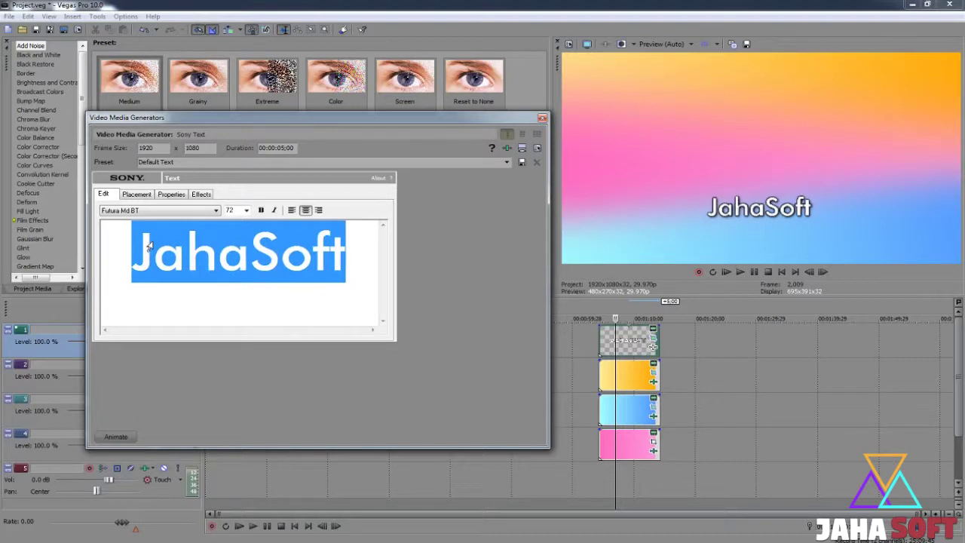
{"action": "scroll", "coordinate": [148, 245], "scroll_direction": "down", "scroll_amount": 4}
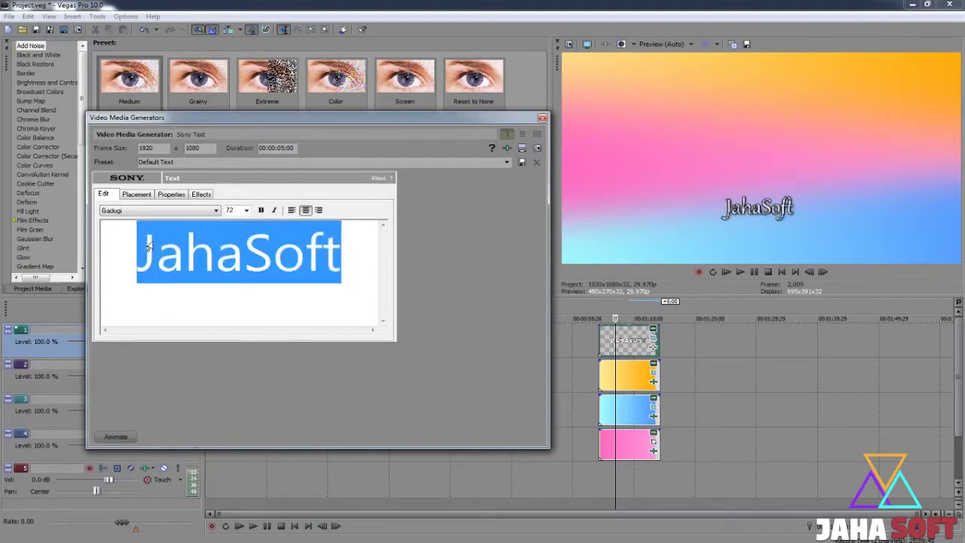
{"action": "scroll", "coordinate": [148, 245], "scroll_direction": "down", "scroll_amount": 2}
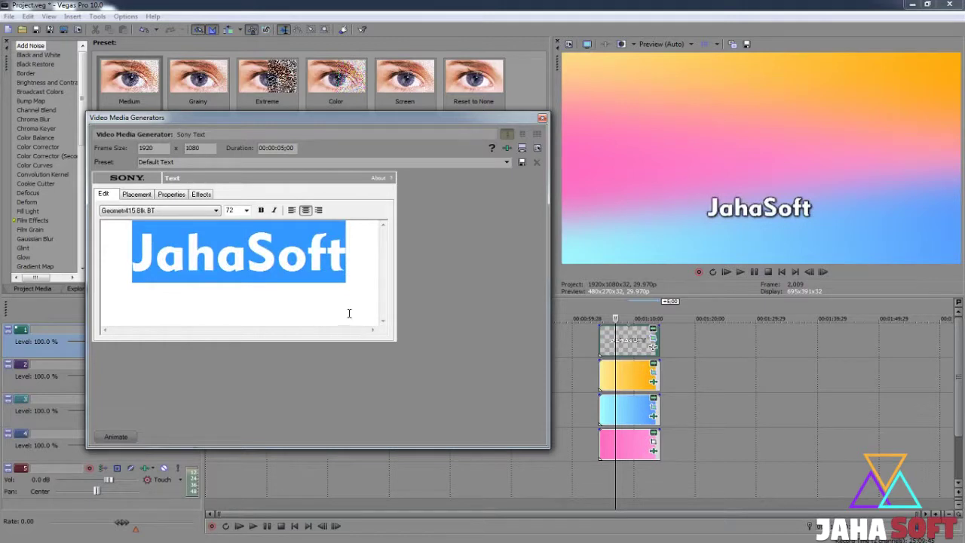
{"action": "left_click", "coordinate": [346, 259]}
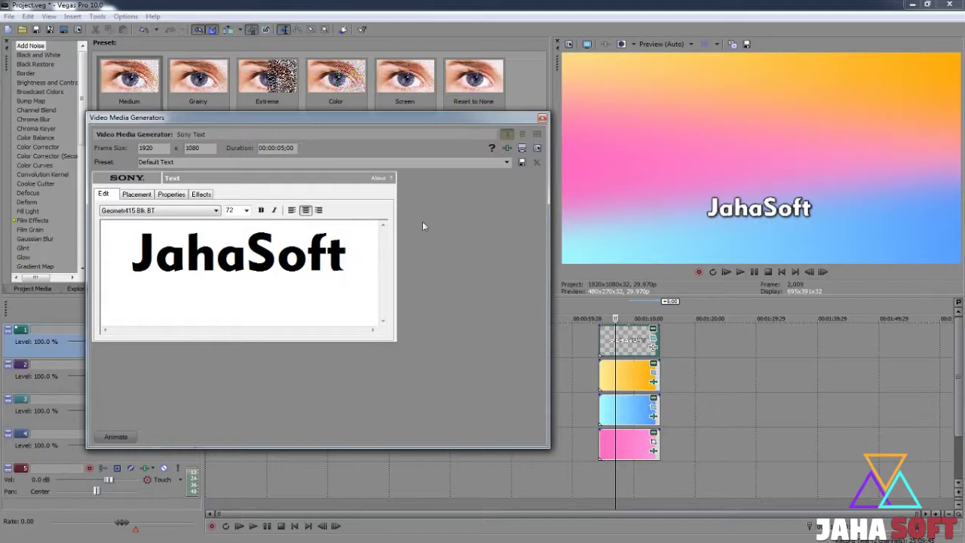
Sample other text colors with only Soft selected, restore white, and close the text generator.
{"action": "left_click_drag", "start_coordinate": [247, 257], "coordinate": [346, 260]}
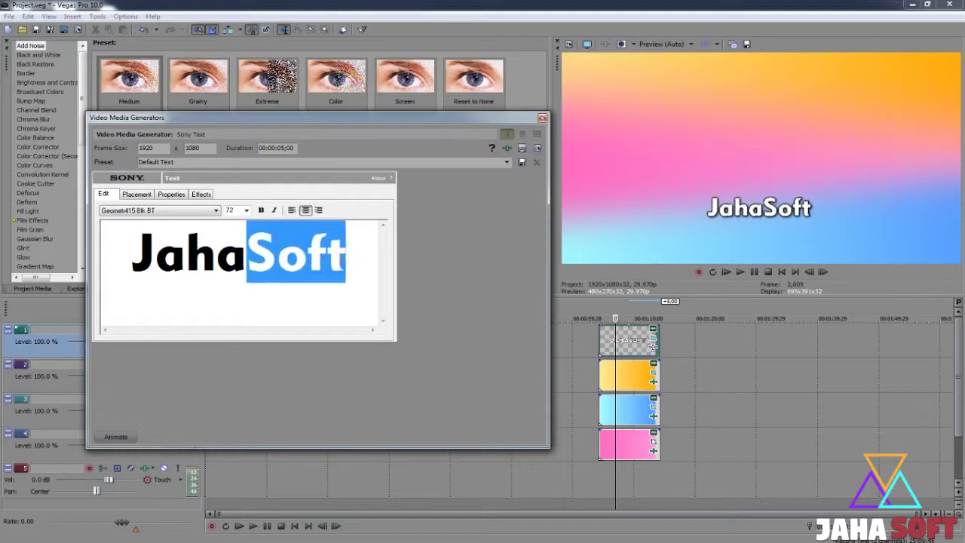
{"action": "left_click", "coordinate": [171, 194]}
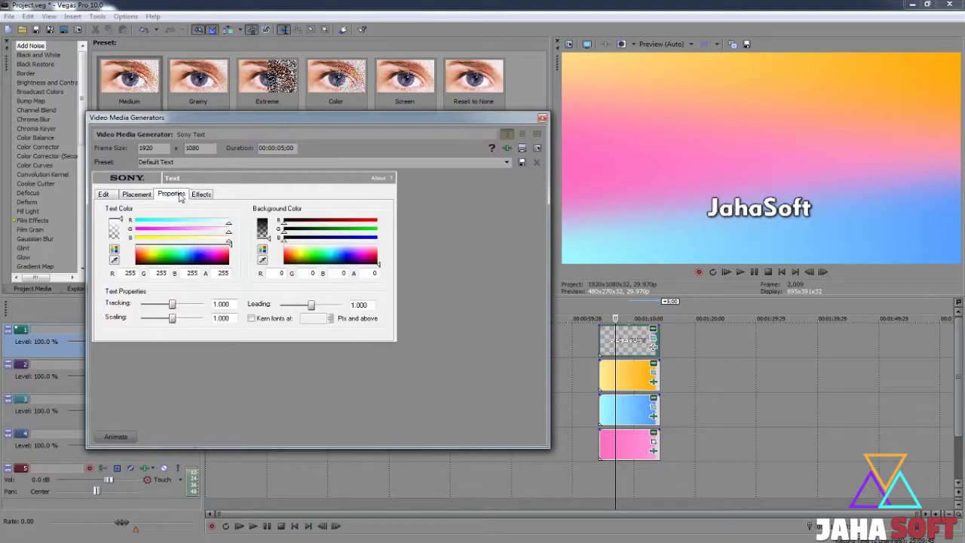
{"action": "left_click_drag", "start_coordinate": [169, 259], "coordinate": [229, 243]}
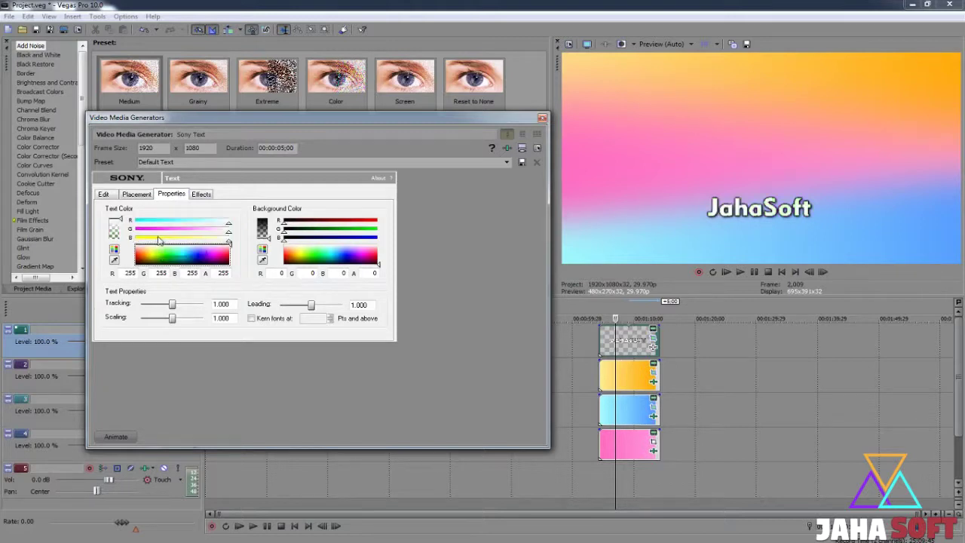
{"action": "left_click", "coordinate": [542, 118]}
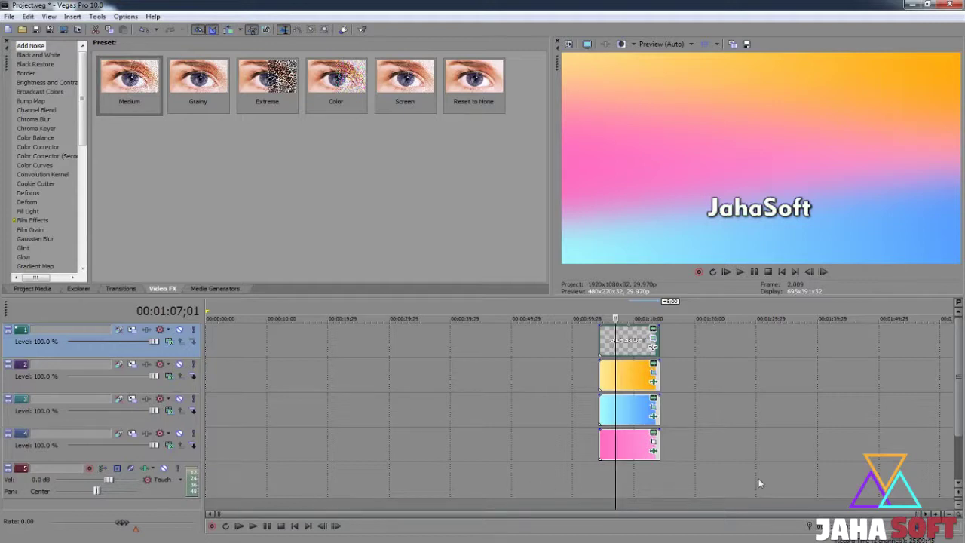
Insert a new empty video track above the text track and place the playhead at the events' start, 00:01:04;08.
{"action": "left_click", "coordinate": [960, 442]}
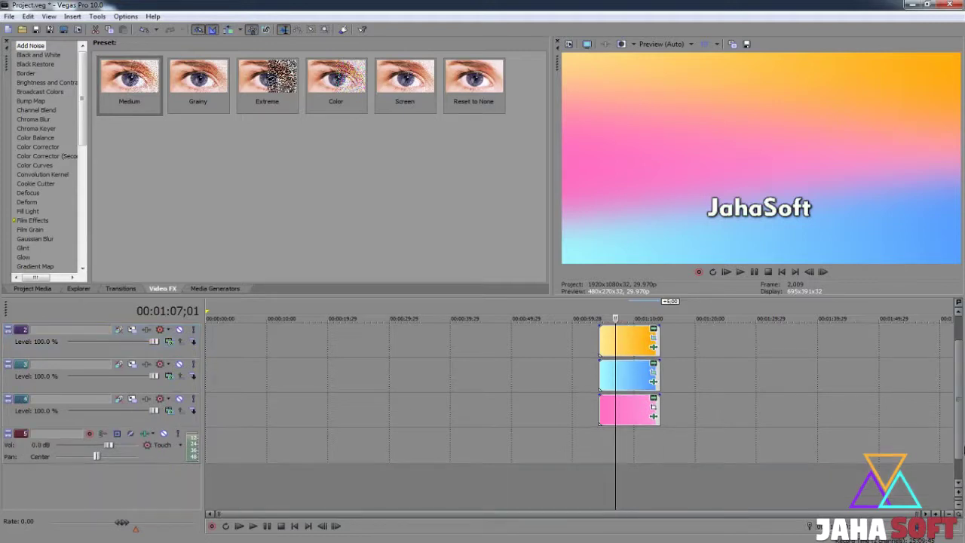
{"action": "right_click", "coordinate": [189, 486]}
{"action": "left_click", "coordinate": [254, 515]}
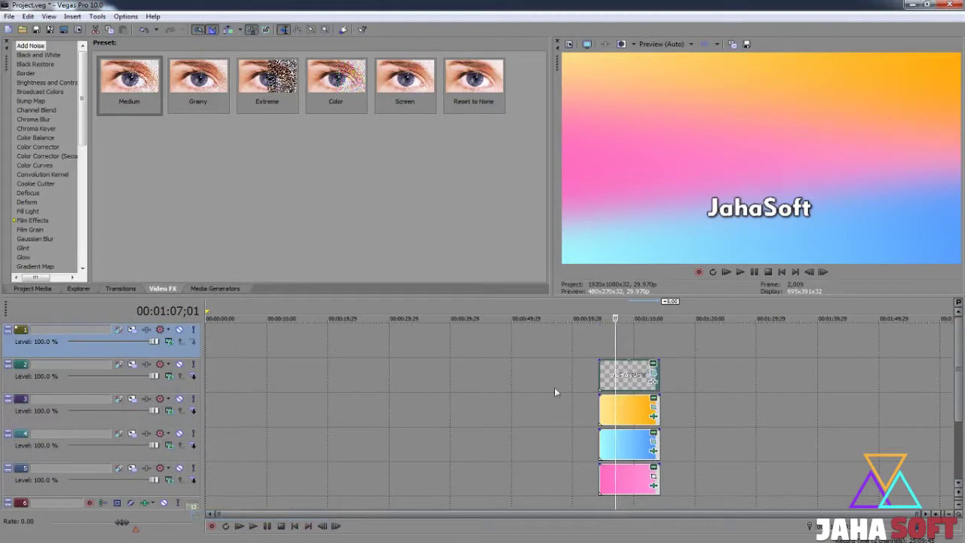
{"action": "left_click", "coordinate": [604, 342]}
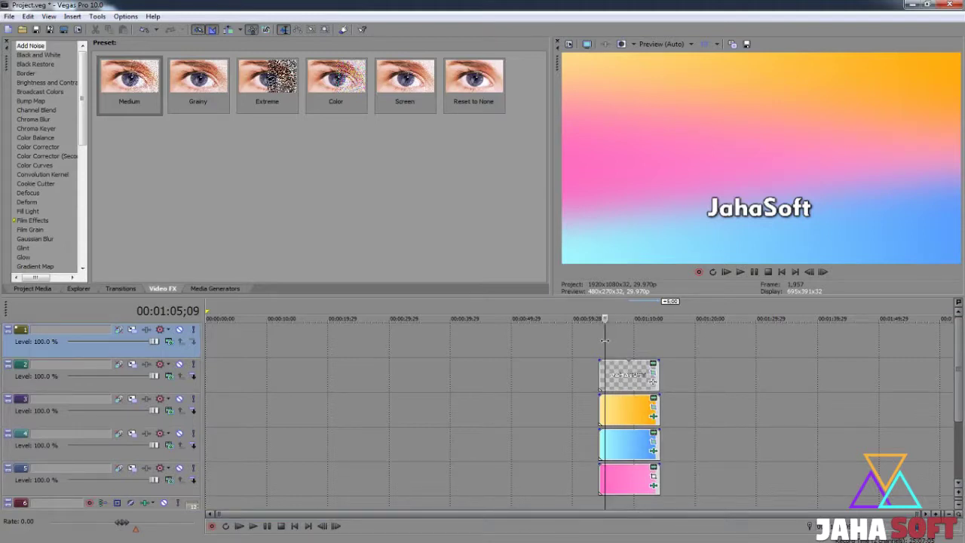
{"action": "left_click_drag", "start_coordinate": [604, 341], "coordinate": [600, 344]}
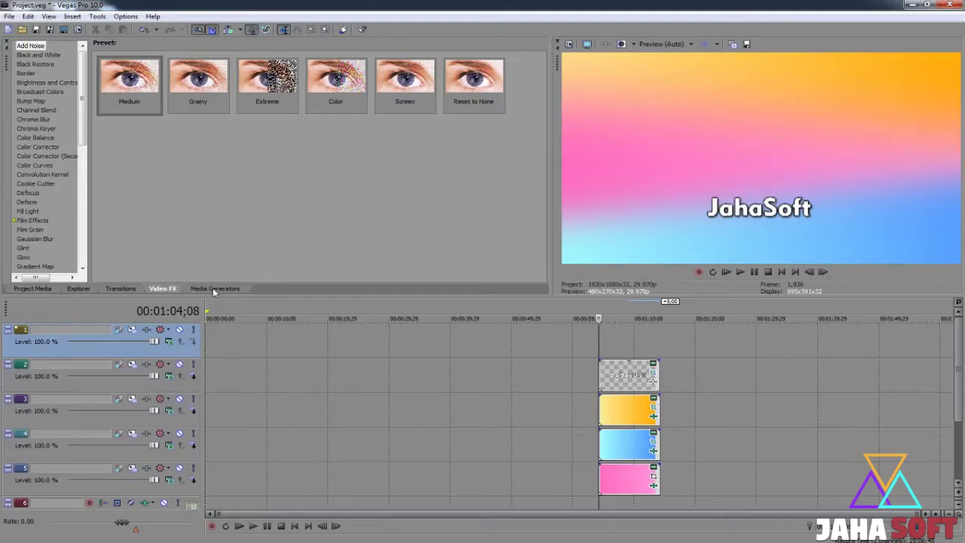
Try applying the Cookie Cutter effect's Triangle Cut Out, Blue Border preset to the empty top track.
{"action": "left_click", "coordinate": [34, 183]}
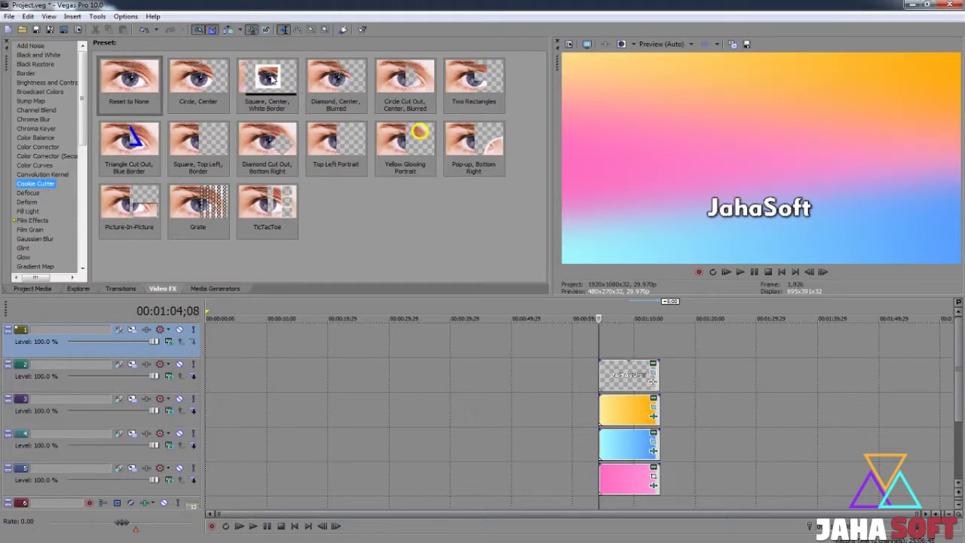
{"action": "left_click_drag", "start_coordinate": [145, 141], "coordinate": [619, 342]}
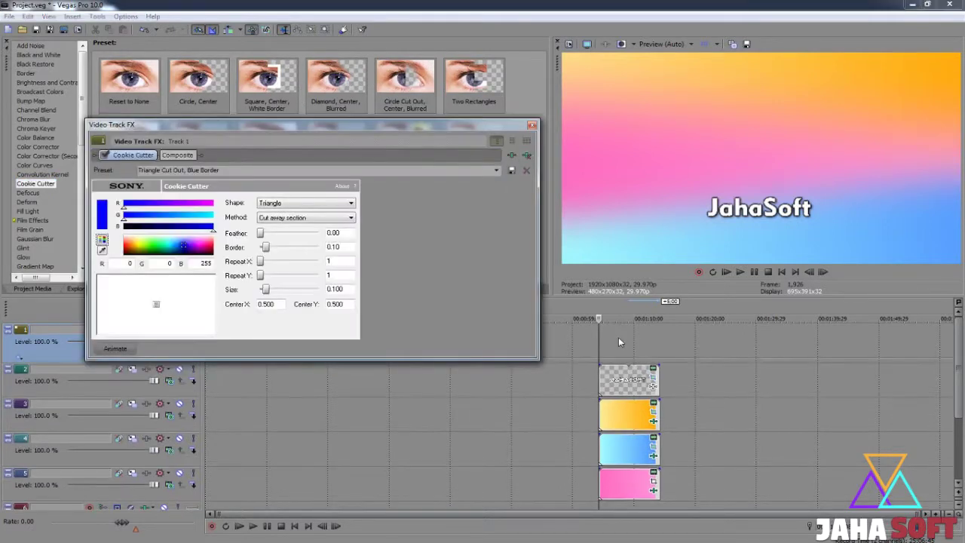
{"action": "left_click", "coordinate": [532, 126]}
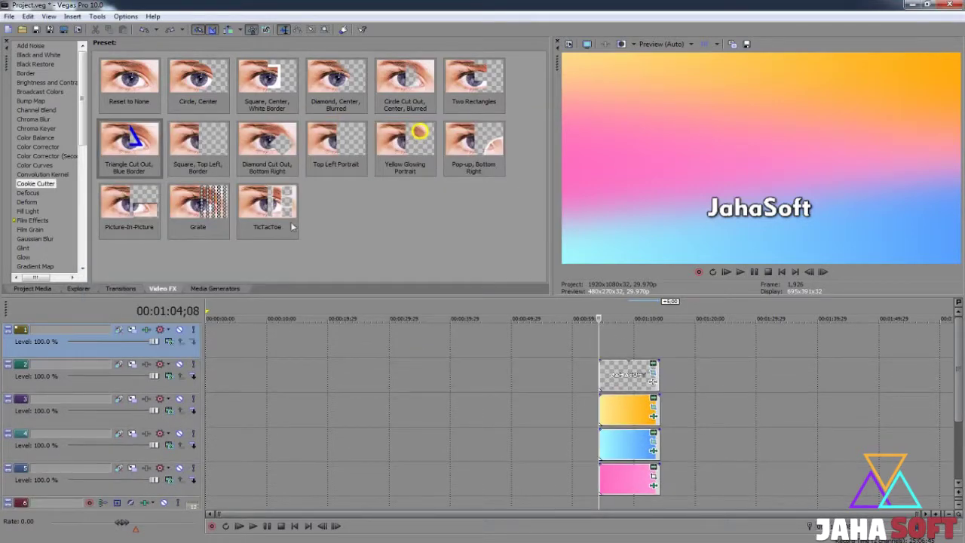
Add a Black Solid Color generated event to the top track at 00:01:04;08 and close its generator settings.
{"action": "left_click", "coordinate": [214, 288]}
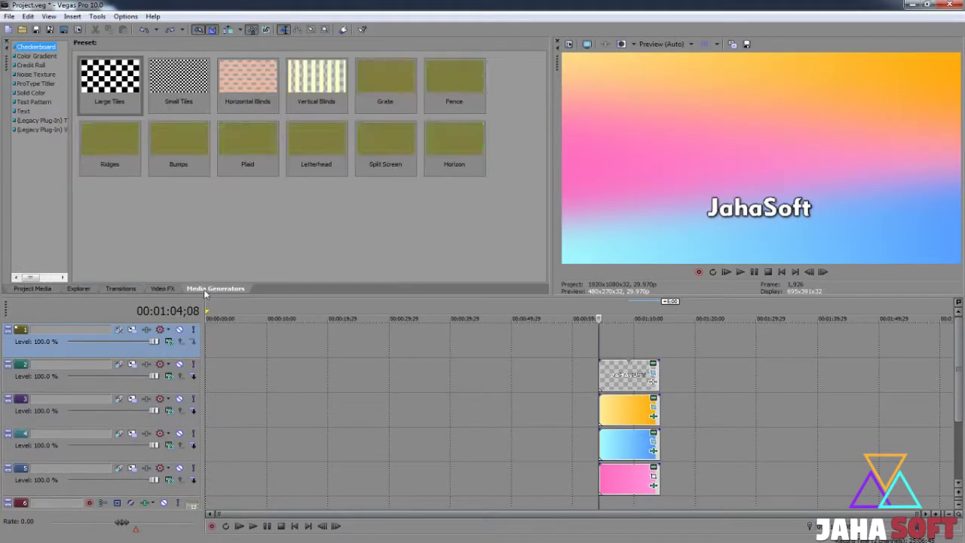
{"action": "left_click", "coordinate": [31, 92]}
{"action": "left_click_drag", "start_coordinate": [178, 79], "coordinate": [607, 345]}
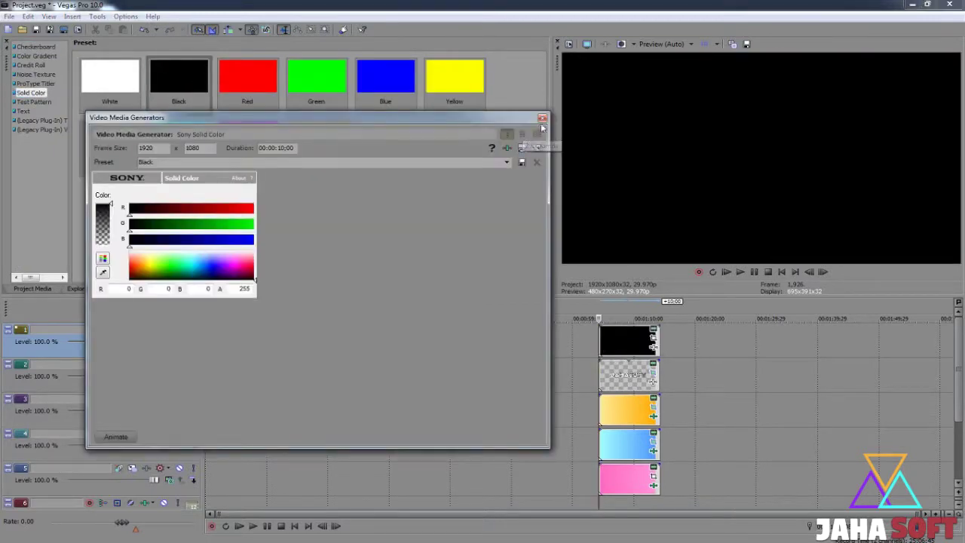
{"action": "left_click", "coordinate": [532, 126]}
Apply the Cookie Cutter Triangle Cut Out, Blue Border preset to the black event and set its method to Cut away all but section.
{"action": "left_click", "coordinate": [162, 289]}
{"action": "left_click_drag", "start_coordinate": [120, 154], "coordinate": [627, 342]}
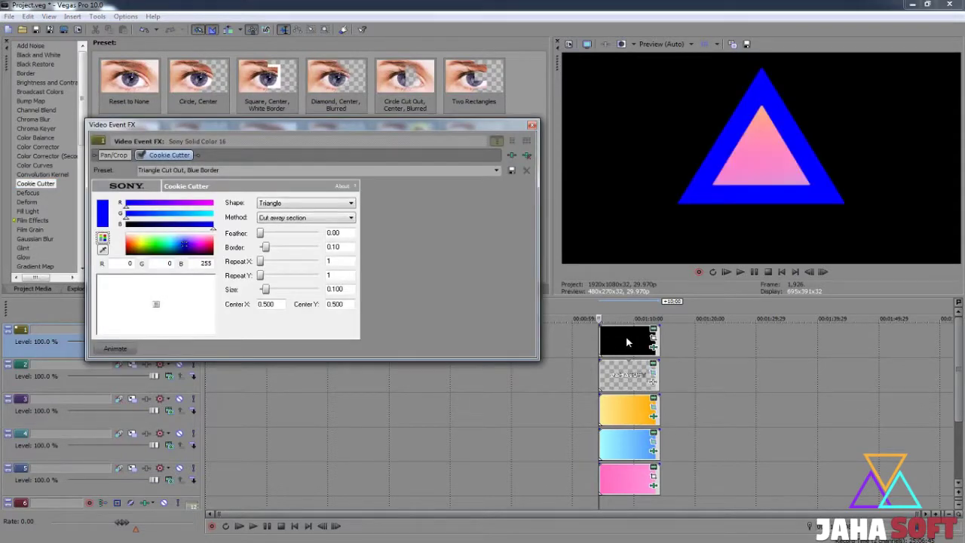
{"action": "left_click", "coordinate": [303, 218]}
{"action": "left_click", "coordinate": [306, 231]}
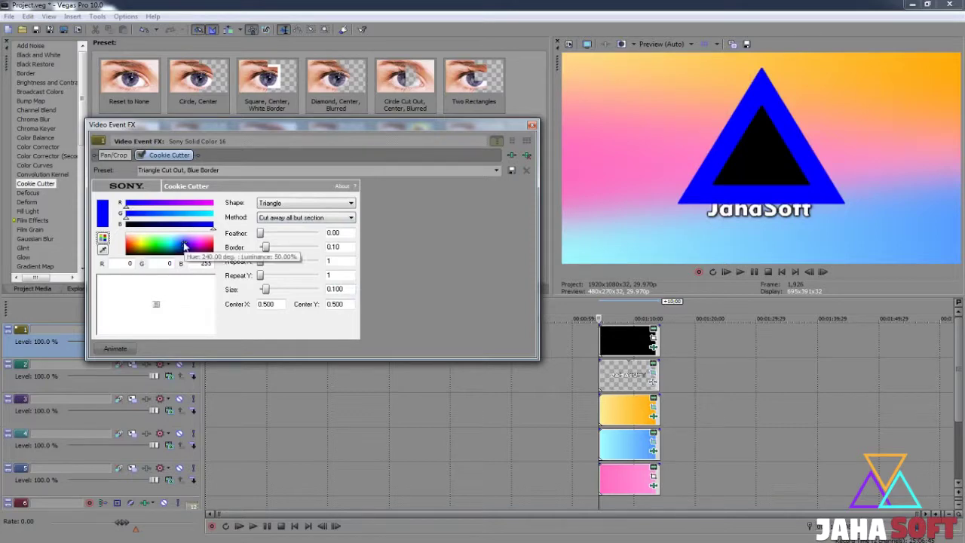
Set the triangle's border to 0.02, its size to 0.030, and its border color to teal, RGB 0, 190, 194.
{"action": "left_click_drag", "start_coordinate": [269, 250], "coordinate": [264, 251]}
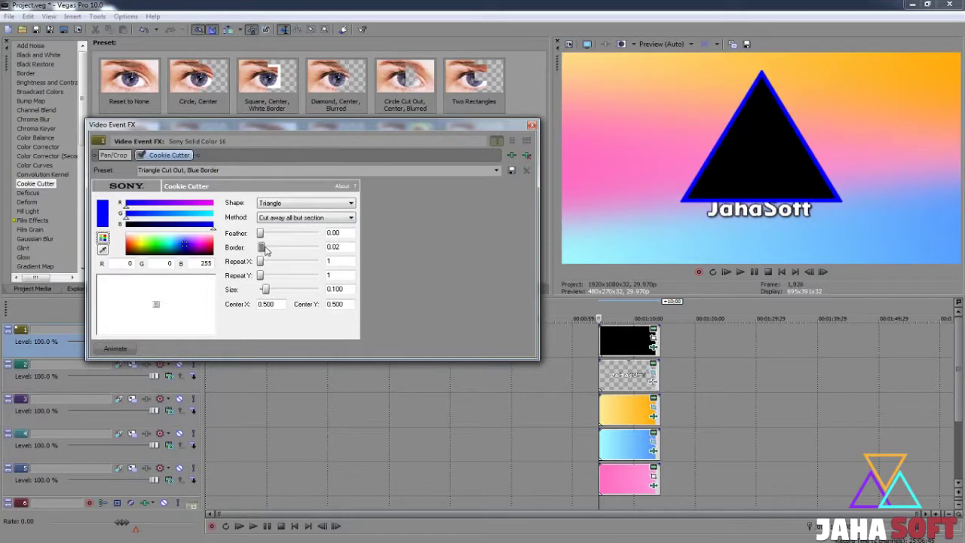
{"action": "left_click_drag", "start_coordinate": [264, 290], "coordinate": [261, 293]}
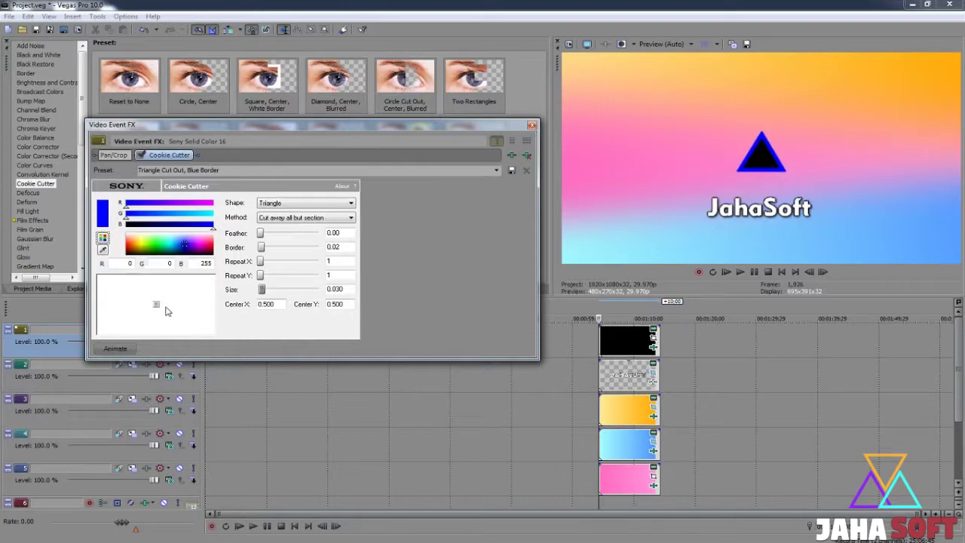
{"action": "left_click", "coordinate": [179, 243]}
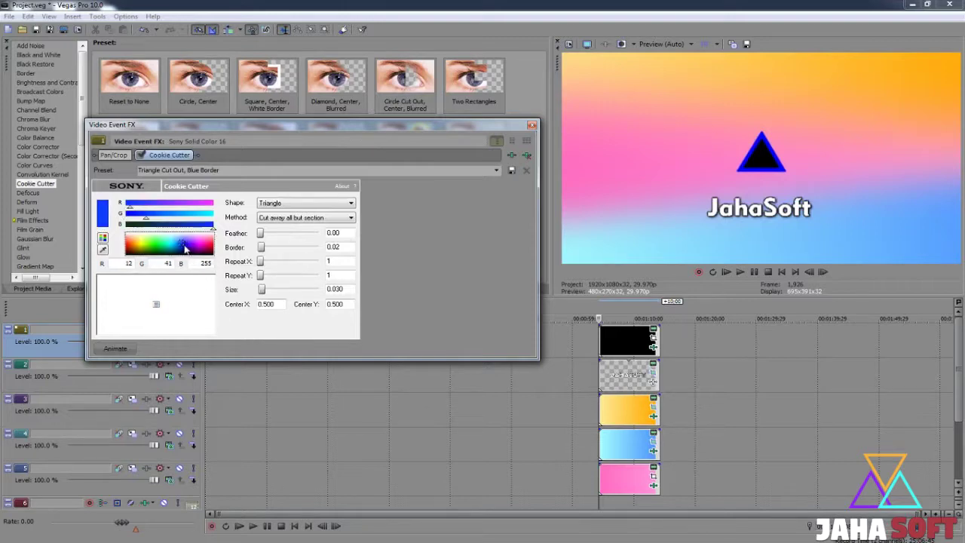
{"action": "mouse_move", "coordinate": [180, 247]}
{"action": "left_mouse_down"}
{"action": "mouse_move", "coordinate": [199, 241]}
{"action": "mouse_move", "coordinate": [136, 249]}
{"action": "mouse_move", "coordinate": [172, 252]}
{"action": "left_mouse_up"}
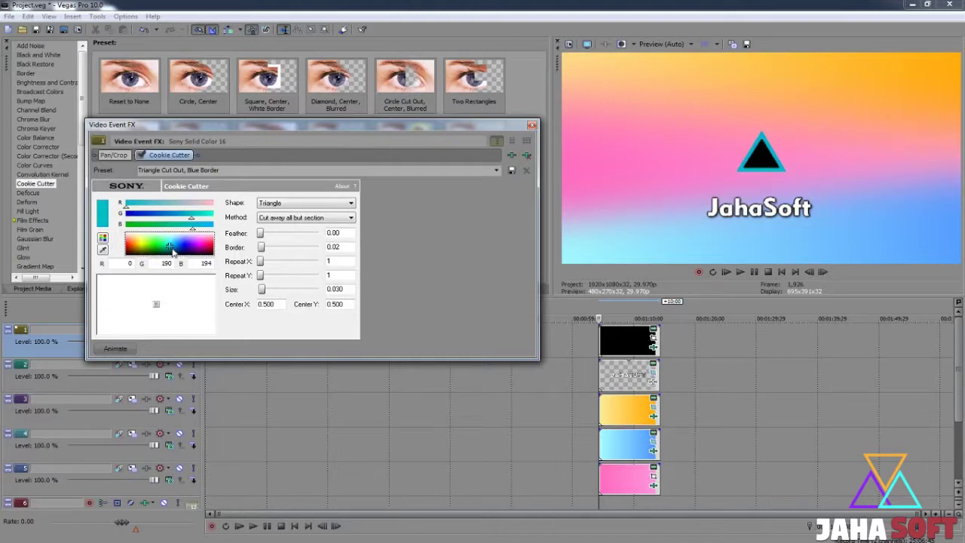
Move the teal triangle to Center X 0.440 and Center Y 0.520, and close the effect settings.
{"action": "left_click_drag", "start_coordinate": [154, 304], "coordinate": [151, 306]}
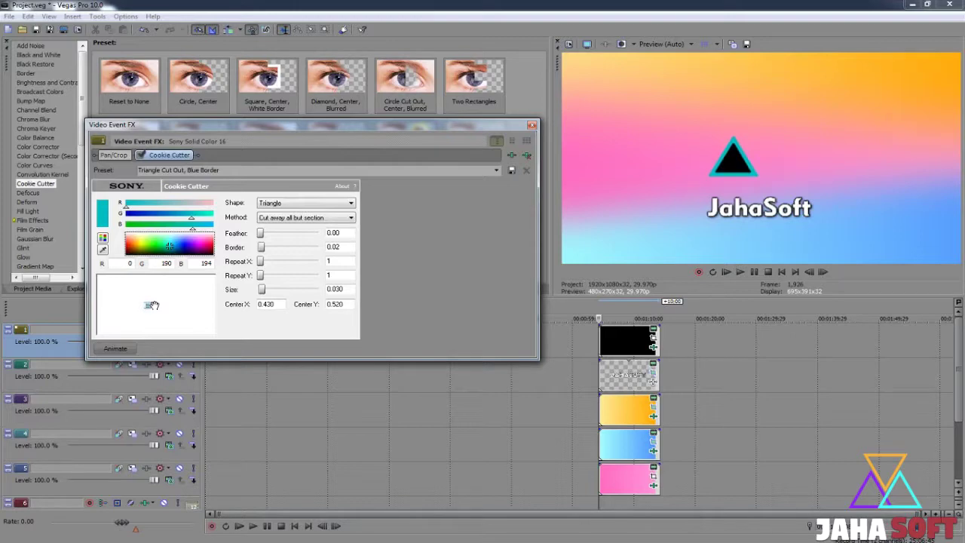
{"action": "left_click_drag", "start_coordinate": [151, 304], "coordinate": [155, 308]}
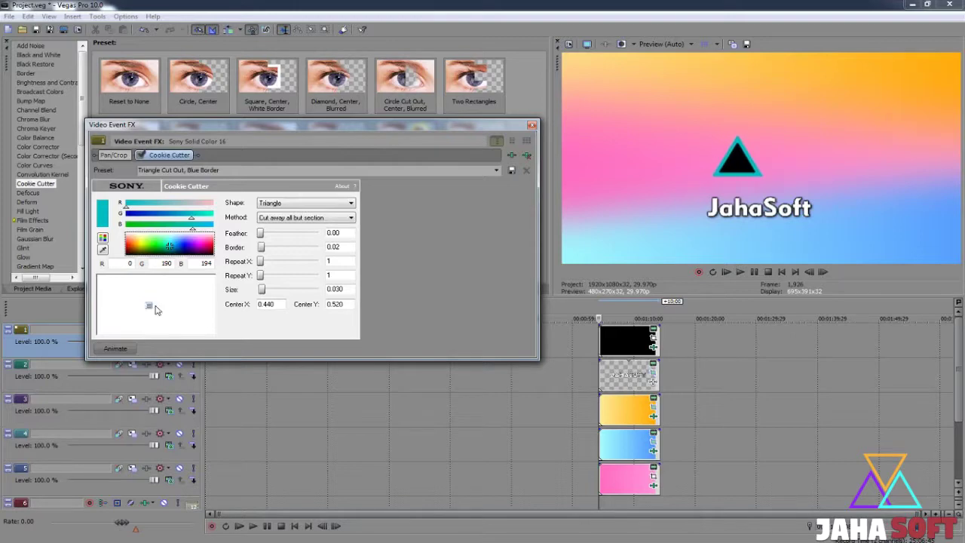
{"action": "left_click", "coordinate": [531, 124]}
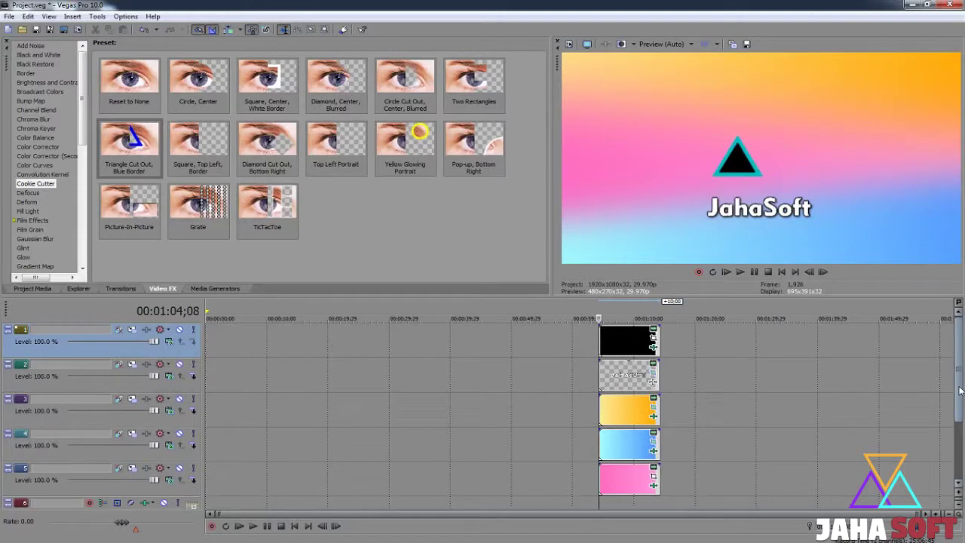
Duplicate the top video track holding the teal triangle.
{"action": "scroll", "coordinate": [229, 431], "scroll_direction": "down", "scroll_amount": 2}
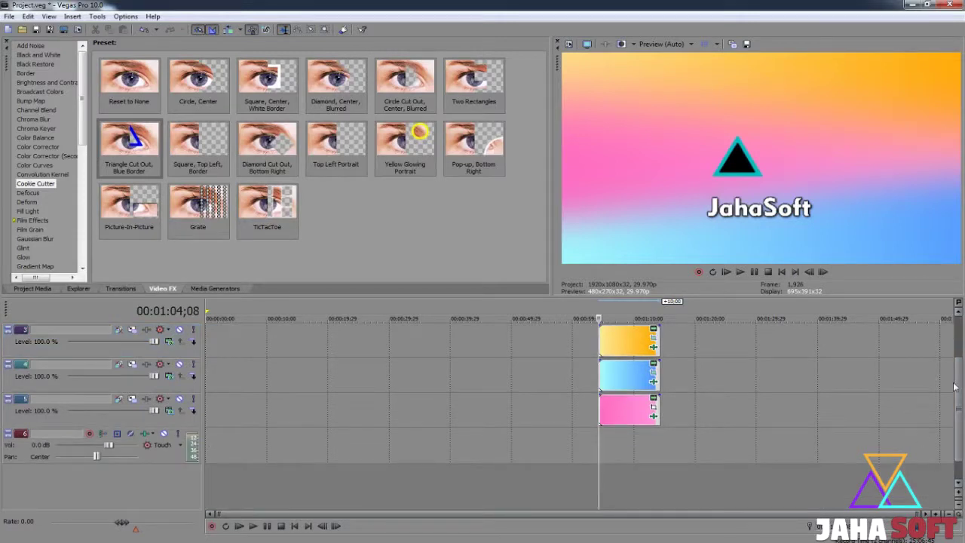
{"action": "scroll", "coordinate": [960, 388], "scroll_direction": "up", "scroll_amount": 2}
{"action": "right_click", "coordinate": [168, 351]}
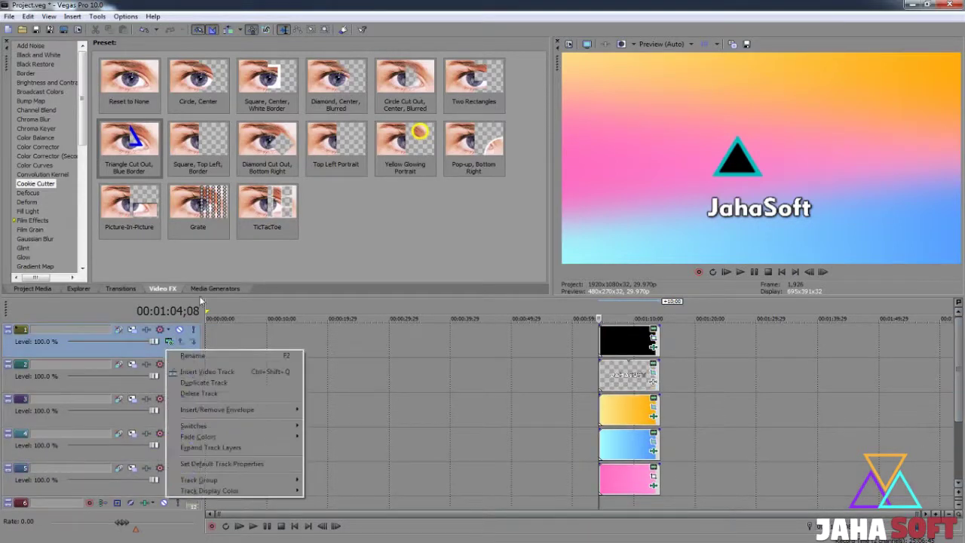
{"action": "left_click", "coordinate": [226, 383]}
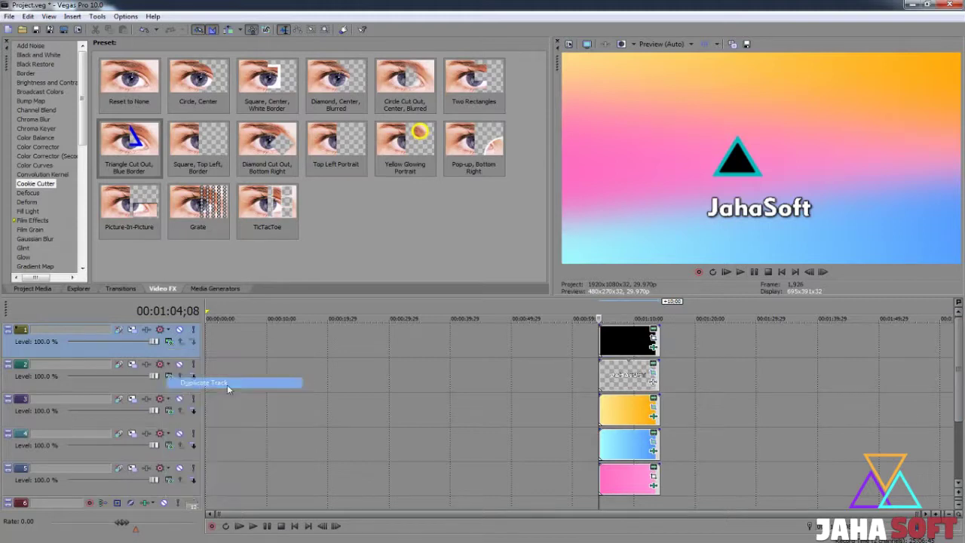
Move the topmost event's triangle to Center X 0.530, recolor its border purple, RGB 154, 0, 206, and close the effect settings.
{"action": "left_click", "coordinate": [653, 348]}
{"action": "left_click_drag", "start_coordinate": [146, 304], "coordinate": [157, 304]}
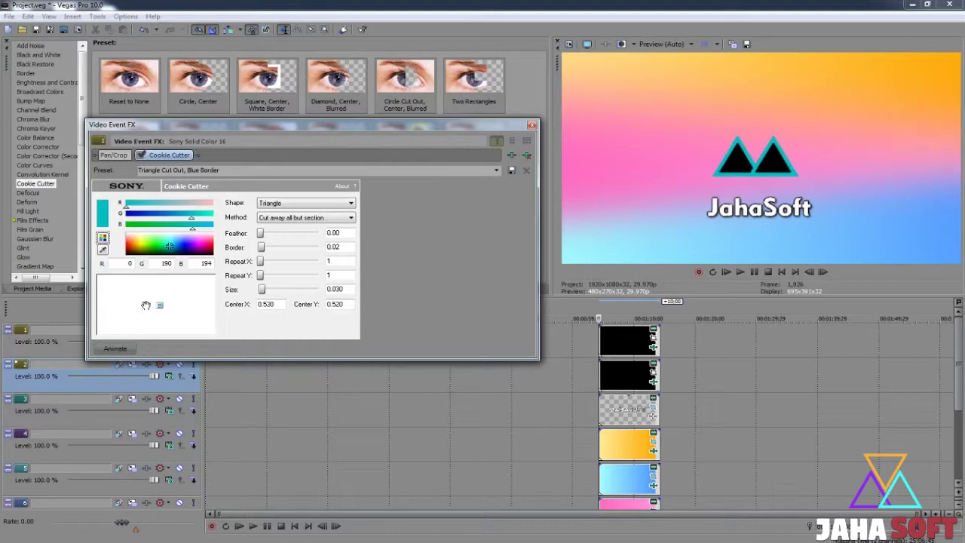
{"action": "left_click_drag", "start_coordinate": [171, 251], "coordinate": [196, 249]}
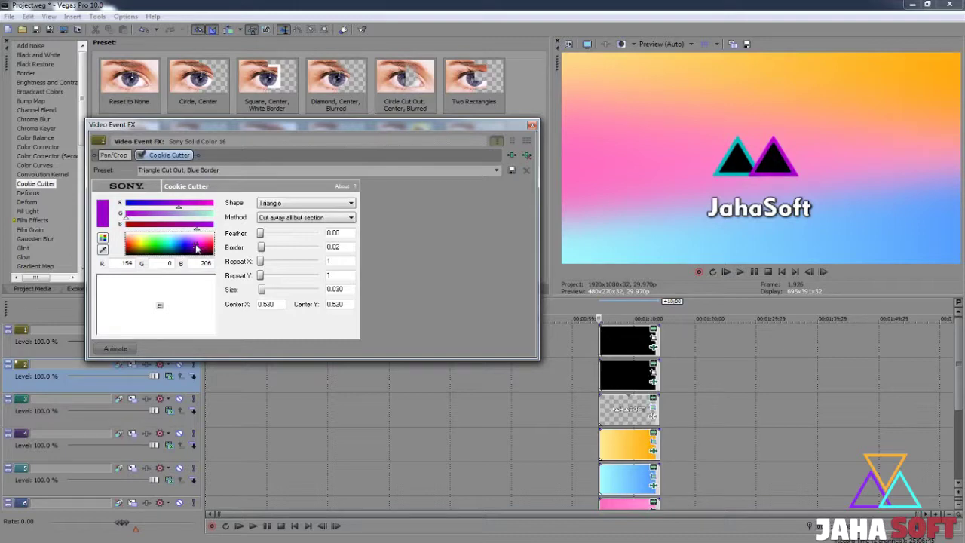
{"action": "left_click", "coordinate": [532, 125]}
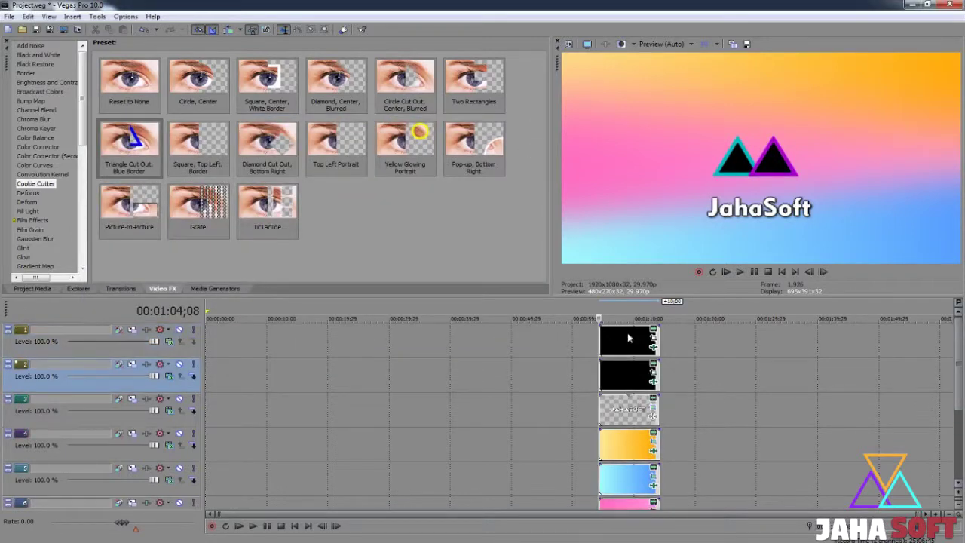
Duplicate the top video track holding the purple triangle and return to the start of its event.
{"action": "right_click", "coordinate": [181, 351]}
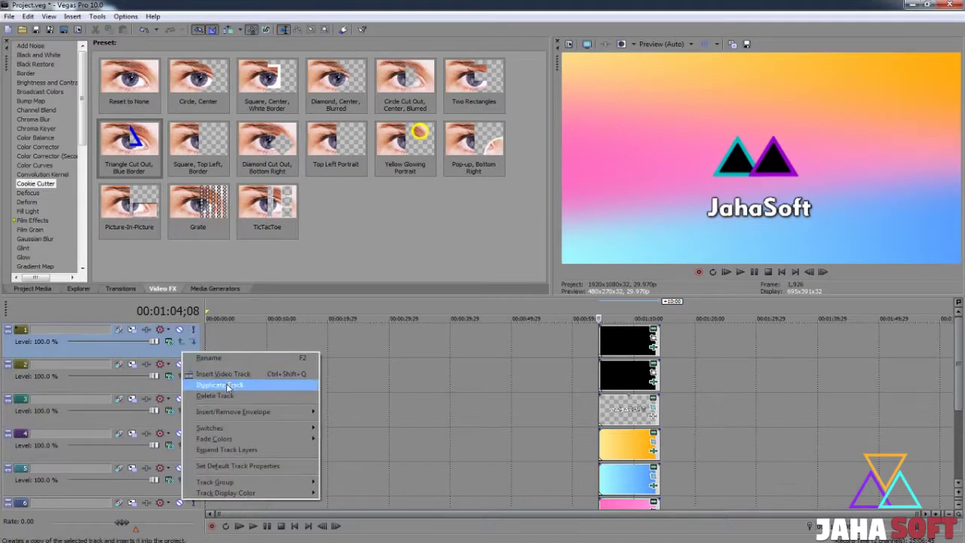
{"action": "left_click", "coordinate": [226, 387]}
{"action": "left_click", "coordinate": [630, 339]}
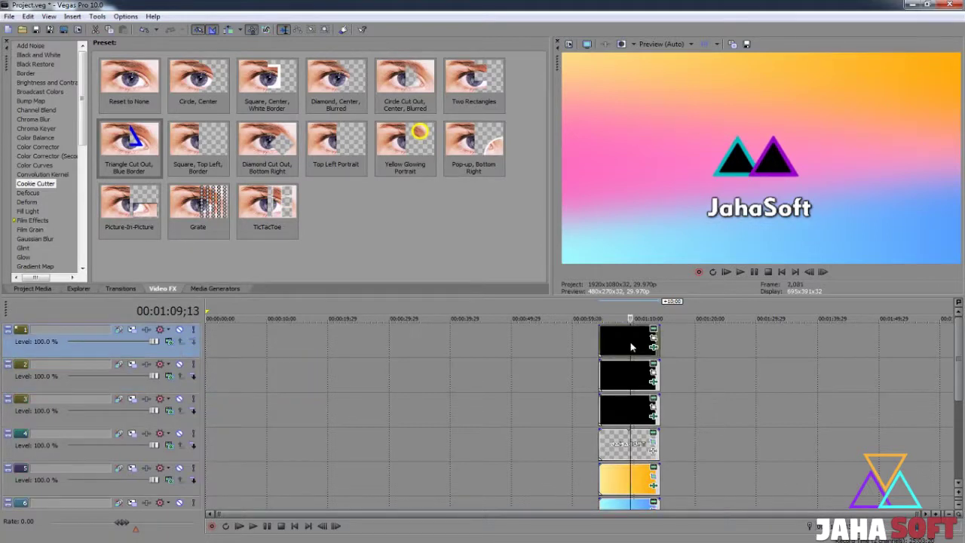
{"action": "left_click", "coordinate": [599, 340]}
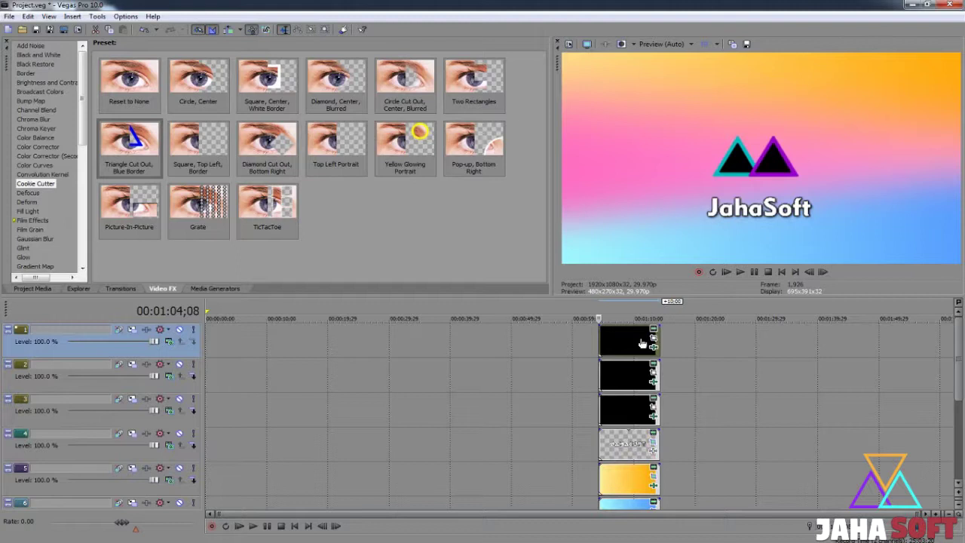
Recolor the topmost event's Cookie Cutter border to orange, RGB 255, 116, 73.
{"action": "left_click_drag", "start_coordinate": [655, 347], "coordinate": [653, 348]}
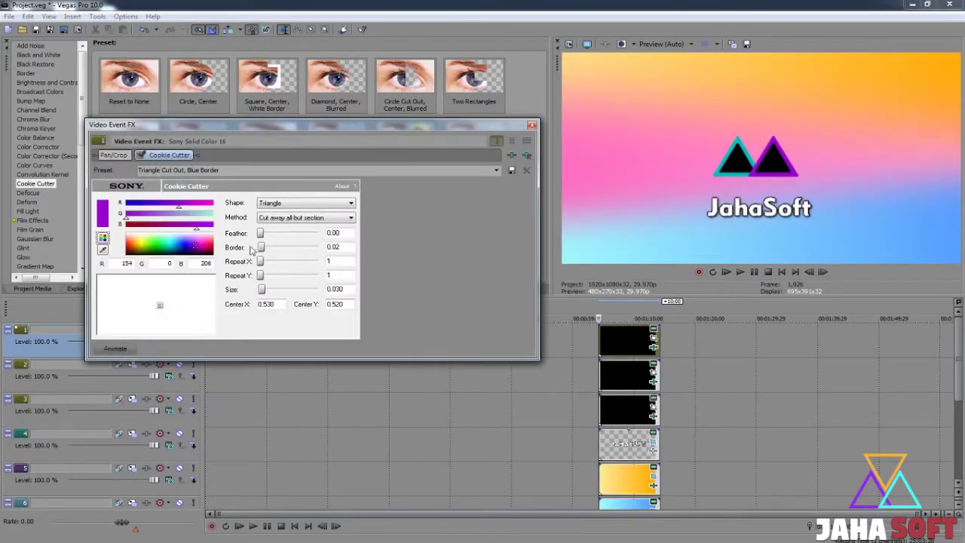
{"action": "left_click_drag", "start_coordinate": [197, 246], "coordinate": [132, 242]}
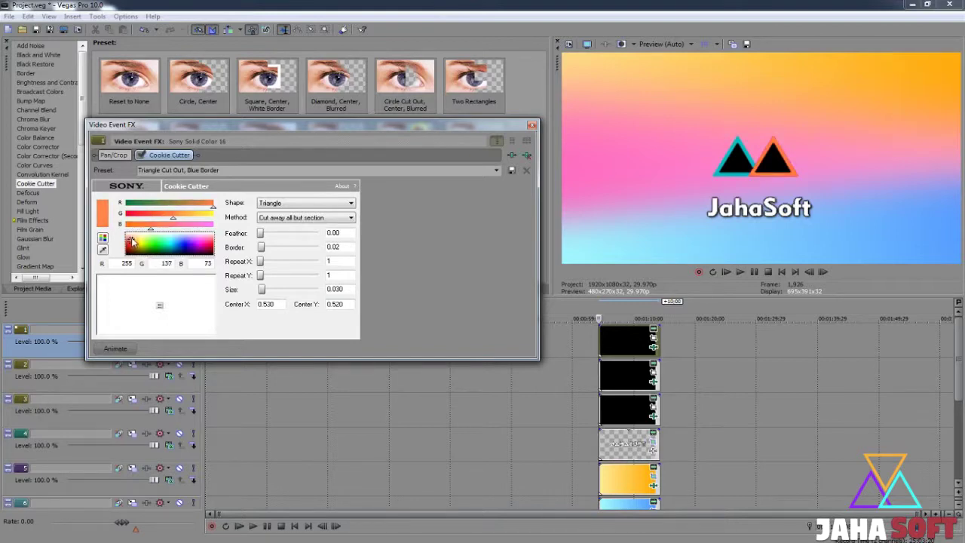
{"action": "left_click_drag", "start_coordinate": [133, 241], "coordinate": [132, 241]}
Position the orange triangle at Center X 0.486 and Center Y 0.467, and close the effect settings.
{"action": "left_click_drag", "start_coordinate": [161, 307], "coordinate": [156, 292]}
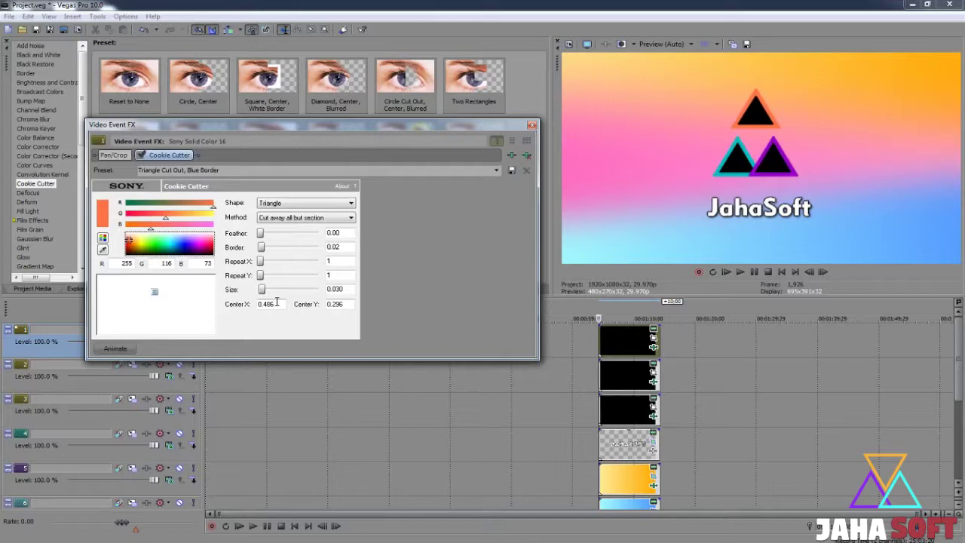
{"action": "left_click", "coordinate": [653, 343]}
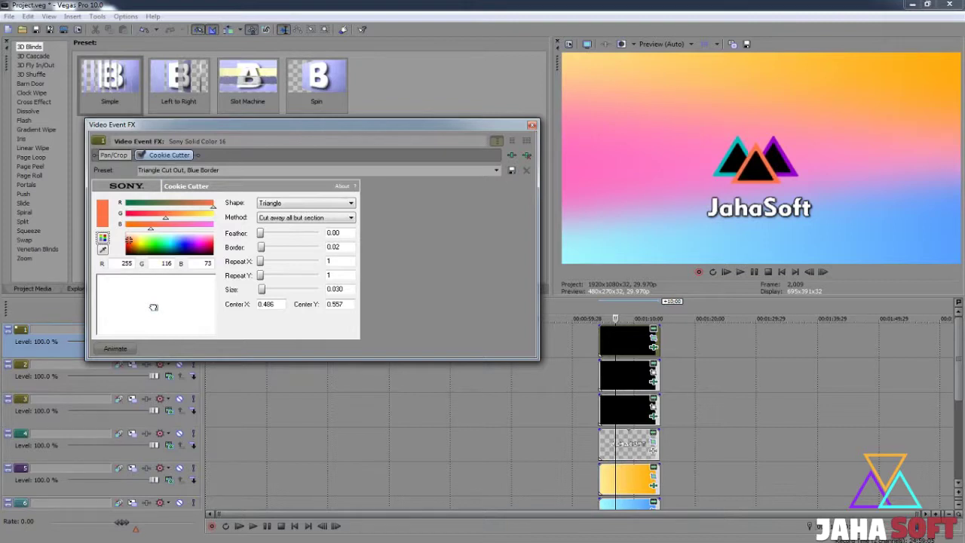
{"action": "left_click", "coordinate": [293, 202]}
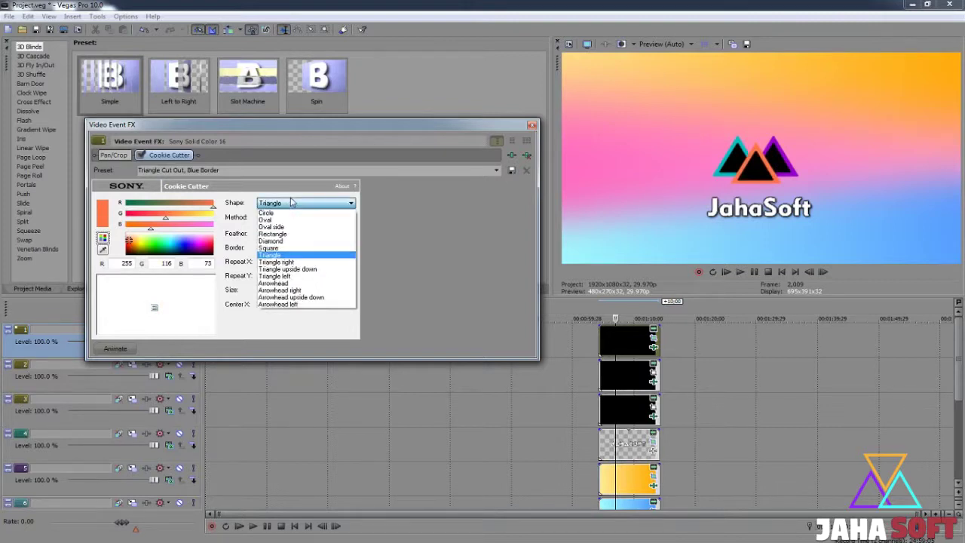
{"action": "left_click", "coordinate": [292, 202]}
{"action": "mouse_move", "coordinate": [261, 237]}
{"action": "left_mouse_down"}
{"action": "mouse_move", "coordinate": [281, 237]}
{"action": "mouse_move", "coordinate": [239, 240]}
{"action": "mouse_move", "coordinate": [293, 253]}
{"action": "mouse_move", "coordinate": [237, 256]}
{"action": "mouse_move", "coordinate": [263, 252]}
{"action": "left_mouse_up"}
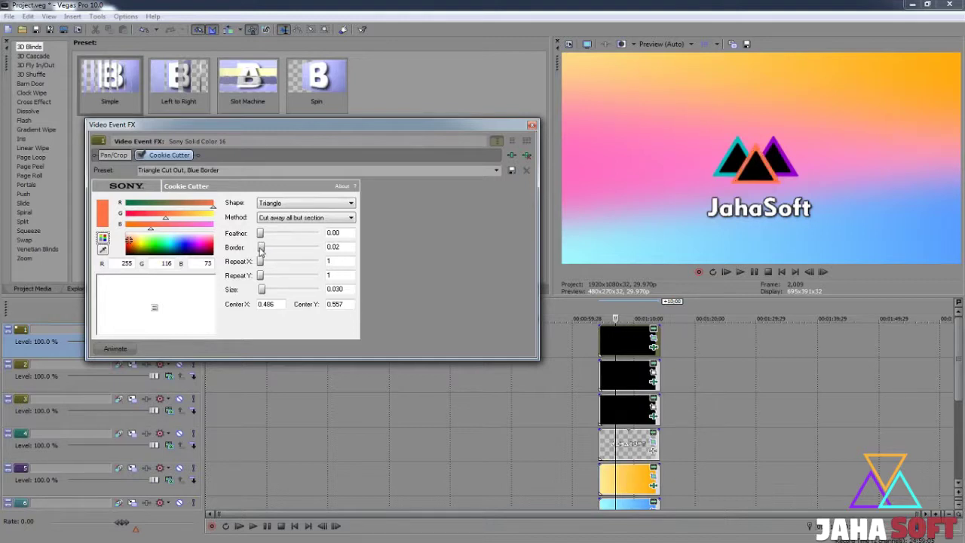
{"action": "left_click_drag", "start_coordinate": [153, 308], "coordinate": [153, 305]}
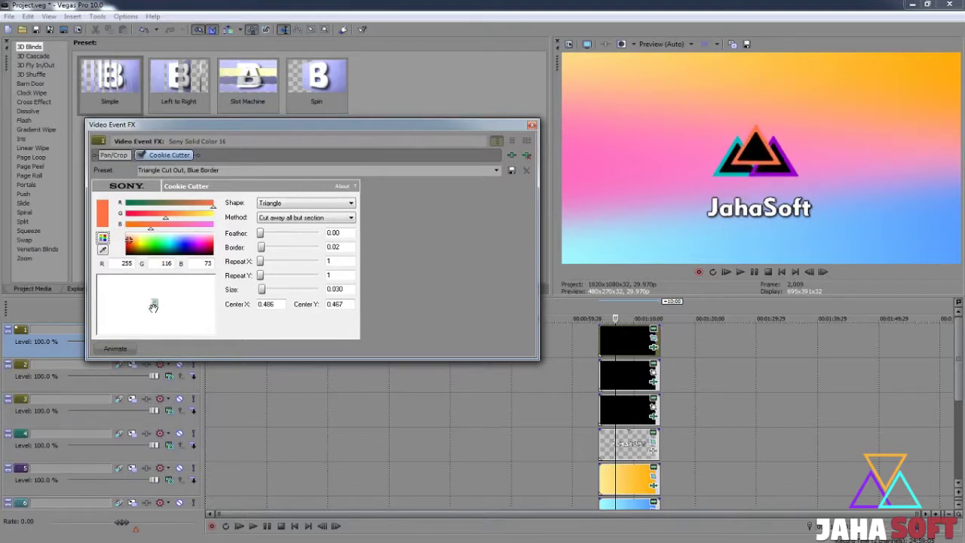
{"action": "left_click", "coordinate": [531, 124]}
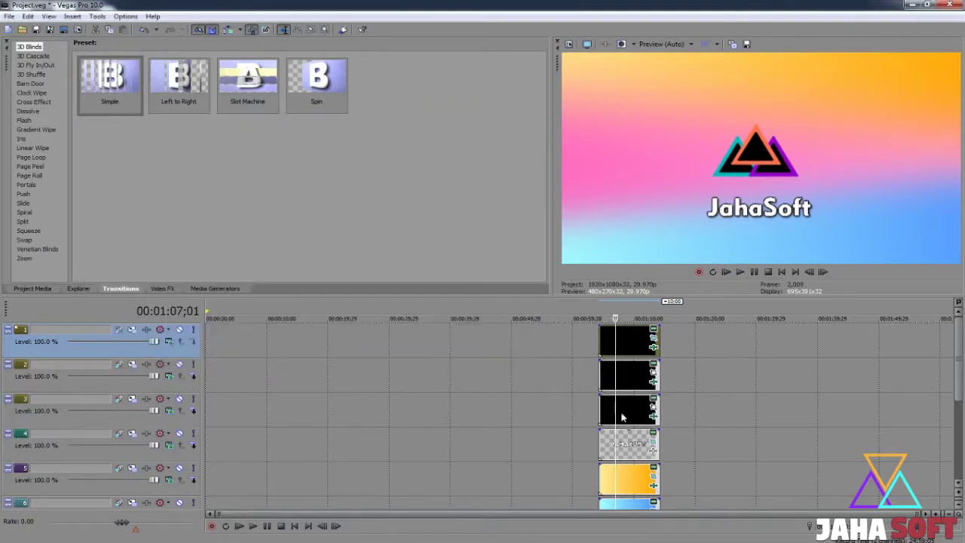
Move the orange triangle's track beneath the other two triangle tracks and set its Cookie Cutter Center Y to 0.487.
{"action": "left_click", "coordinate": [192, 423]}
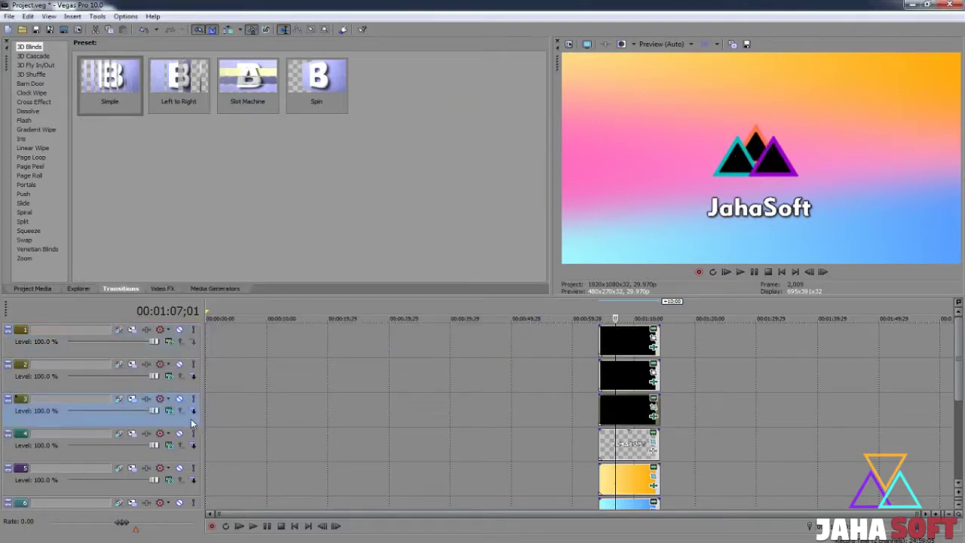
{"action": "left_click", "coordinate": [652, 409]}
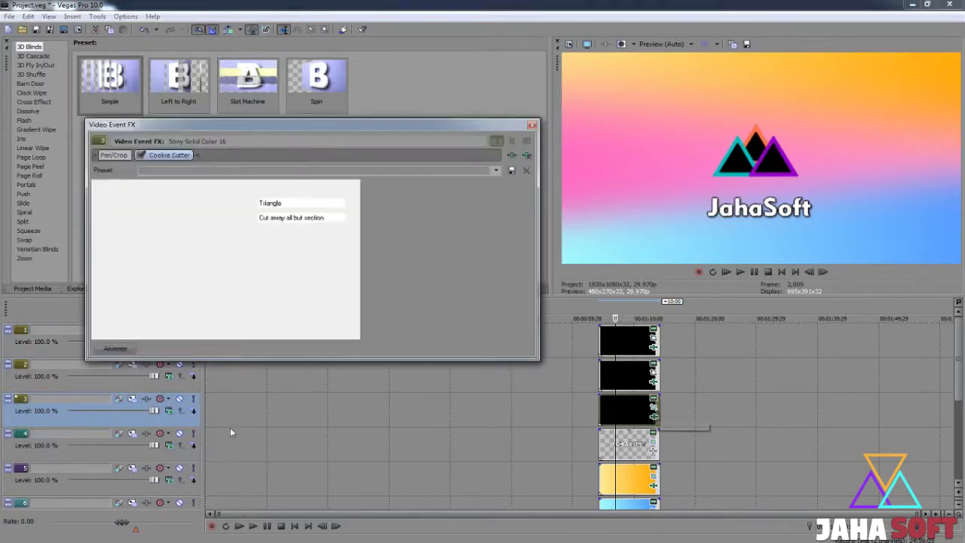
{"action": "left_click_drag", "start_coordinate": [154, 300], "coordinate": [154, 301]}
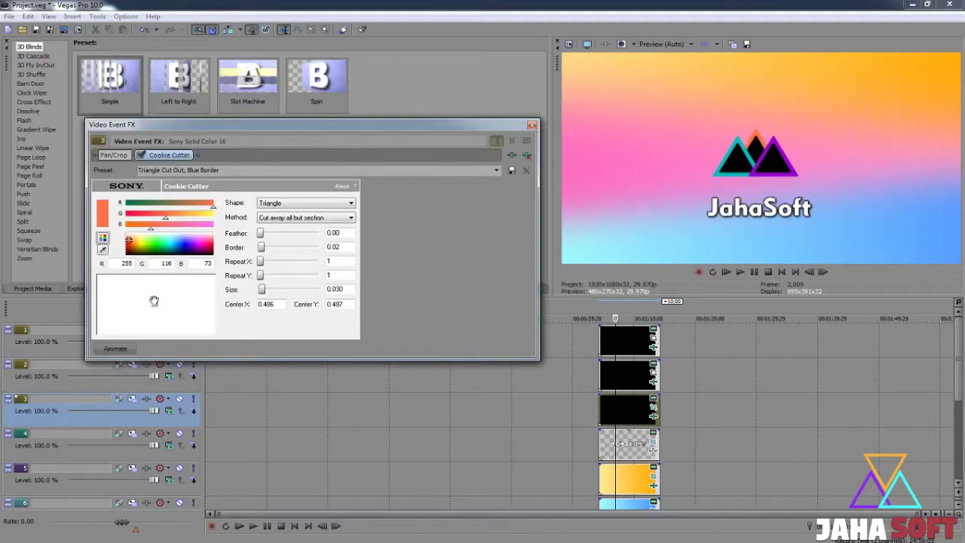
{"action": "left_click", "coordinate": [532, 124]}
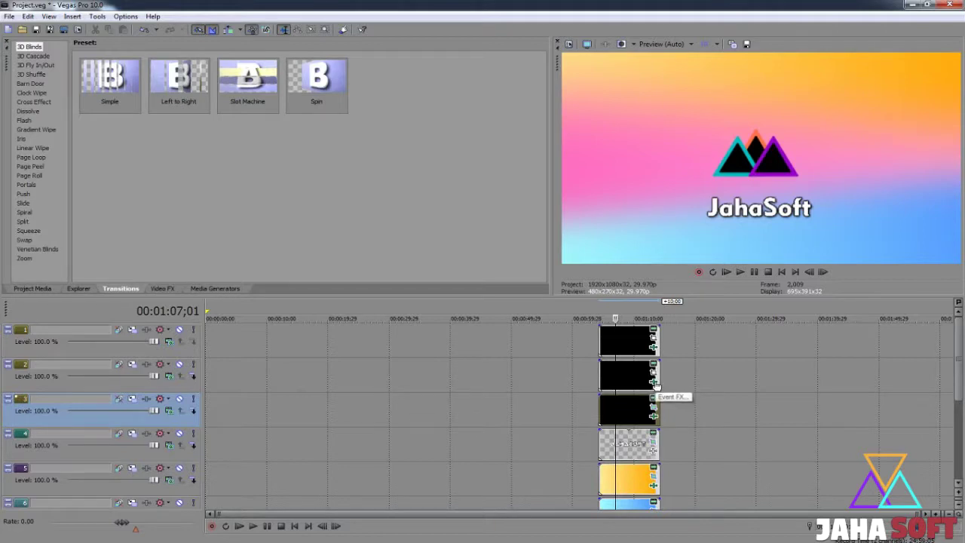
{"action": "left_click", "coordinate": [653, 383]}
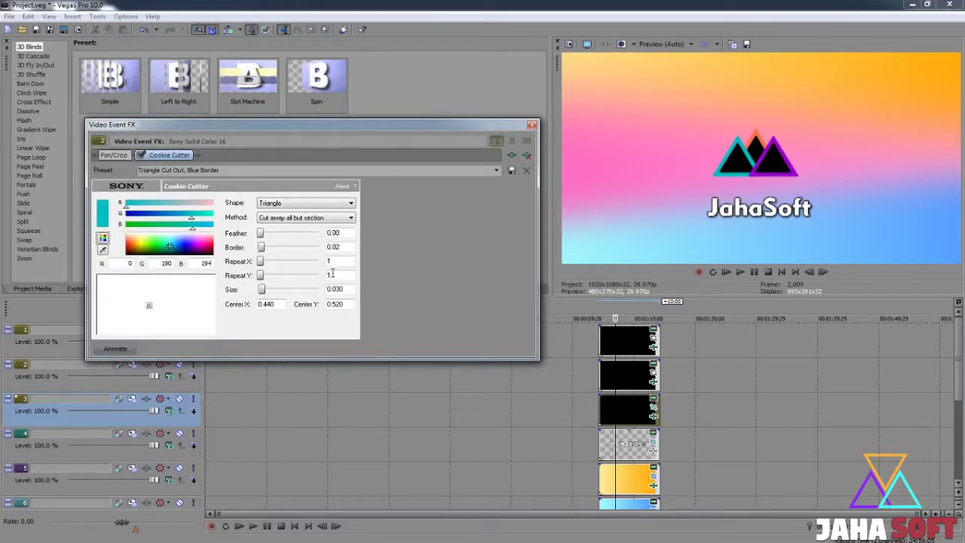
{"action": "left_click", "coordinate": [532, 124]}
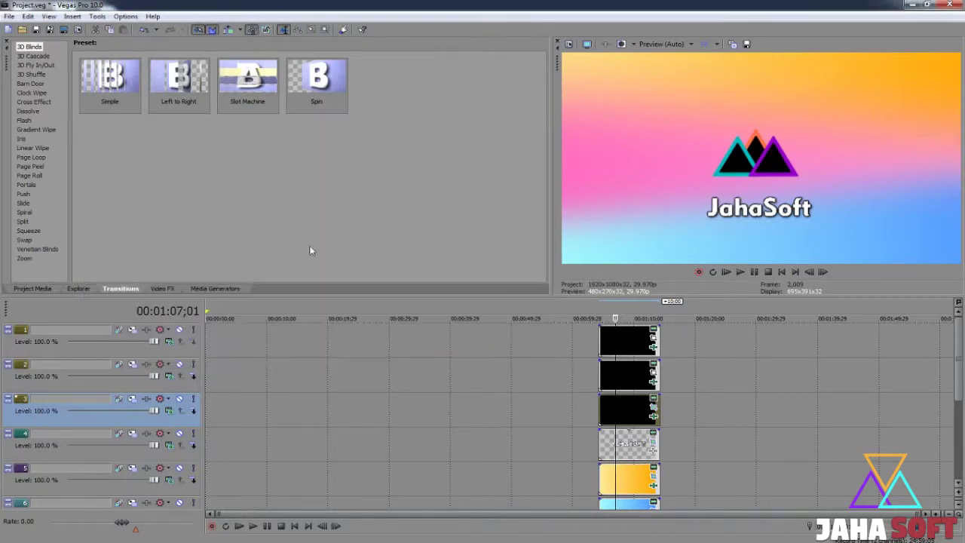
{"action": "left_click", "coordinate": [164, 289]}
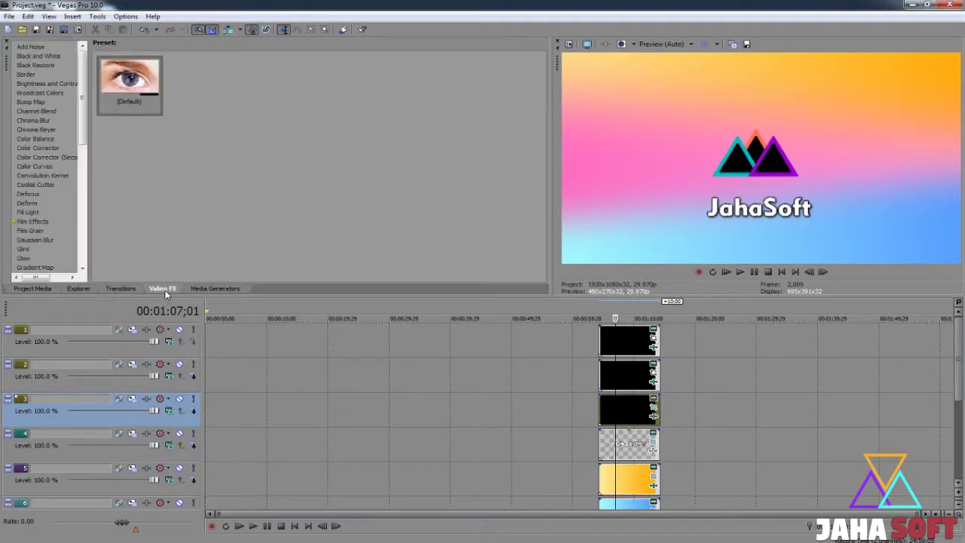
Try to shift the purple triangle by moving the top event's pan/crop frame down to a vertical center of 670.4 at the event start.
{"action": "left_click", "coordinate": [614, 343]}
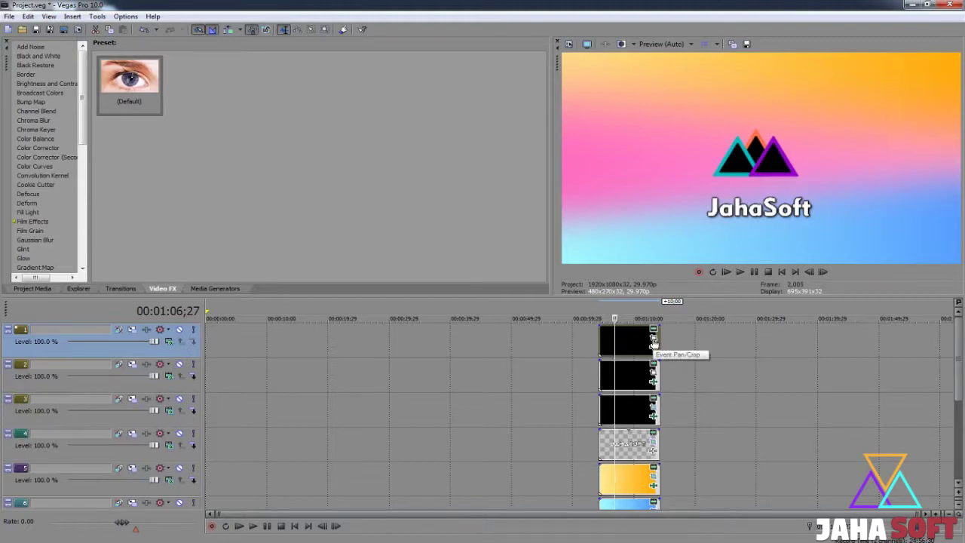
{"action": "left_click", "coordinate": [652, 343]}
{"action": "left_click_drag", "start_coordinate": [409, 345], "coordinate": [408, 344]}
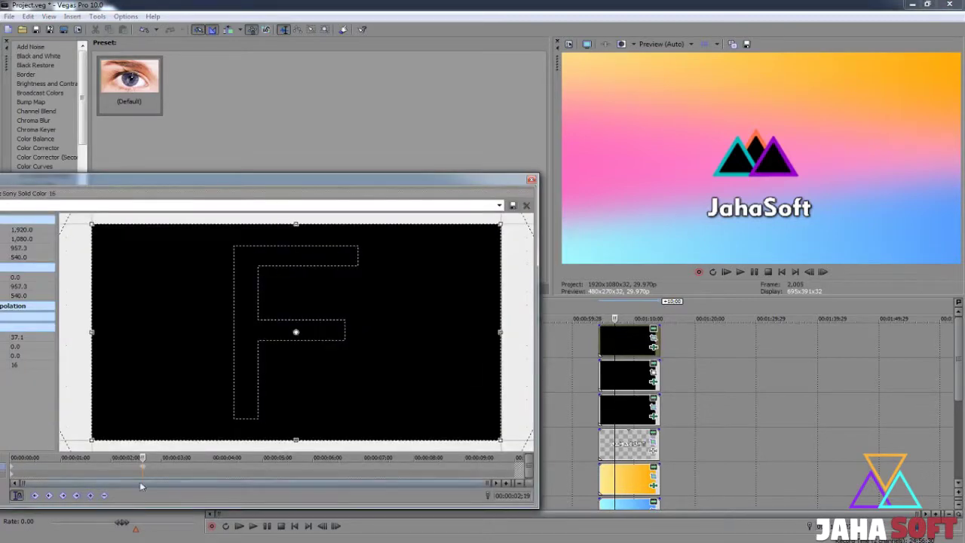
{"action": "left_click", "coordinate": [176, 471]}
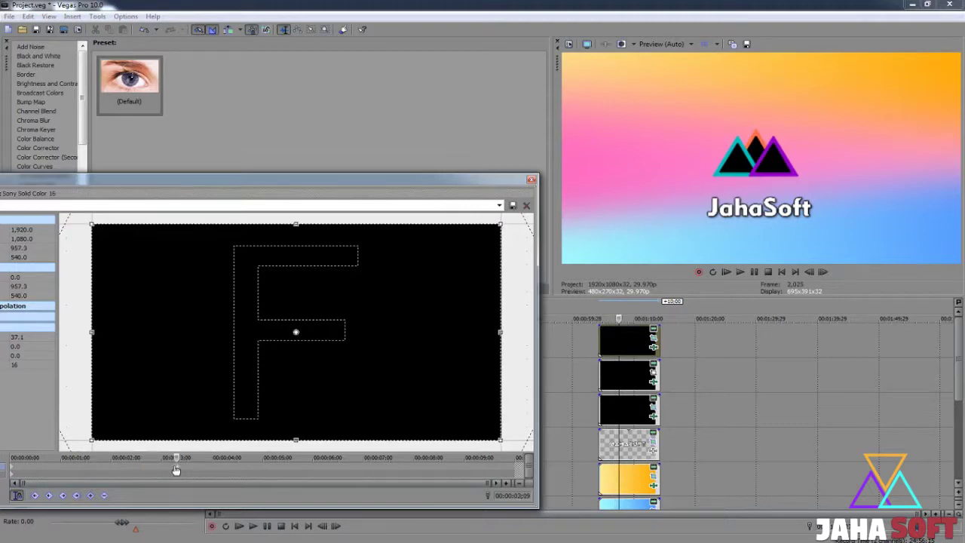
{"action": "left_click_drag", "start_coordinate": [178, 471], "coordinate": [12, 471]}
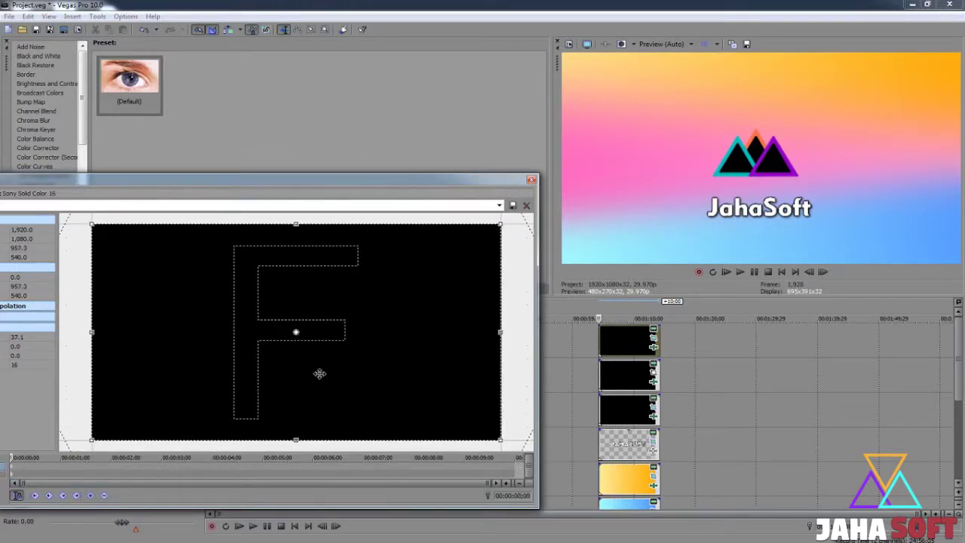
{"action": "scroll", "coordinate": [371, 343], "scroll_direction": "down", "scroll_amount": 3}
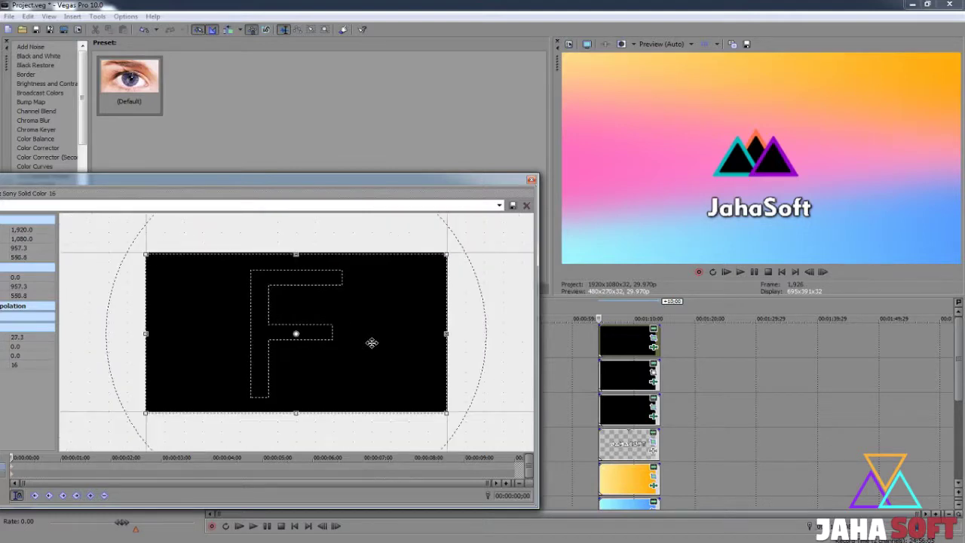
{"action": "key", "text": "Down"}
{"action": "key", "text": "Down"}
{"action": "key", "text": "Down"}
{"action": "key", "text": "Down"}
{"action": "key", "text": "Down"}
{"action": "key", "text": "Down"}
{"action": "key", "text": "Down"}
{"action": "key", "text": "Down"}
{"action": "key", "text": "Down"}
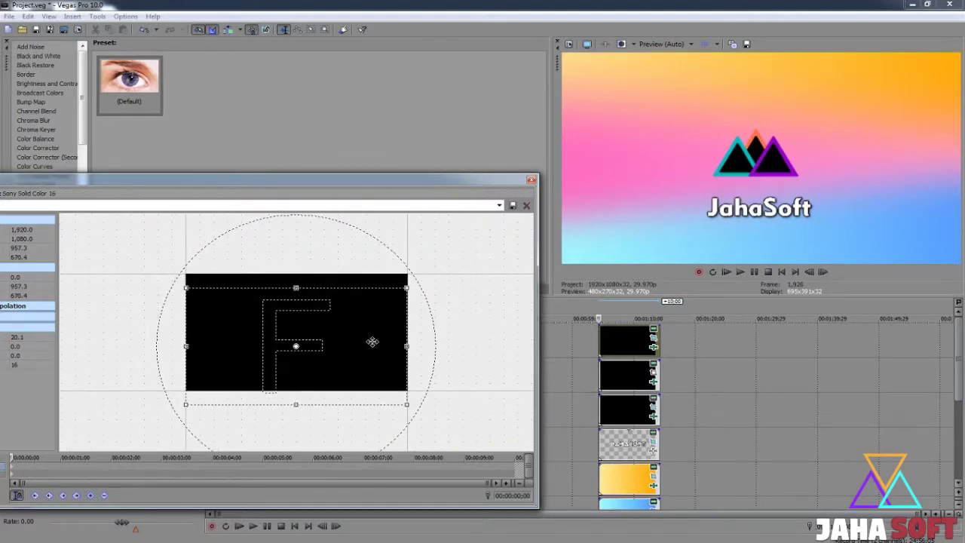
{"action": "left_click", "coordinate": [532, 180]}
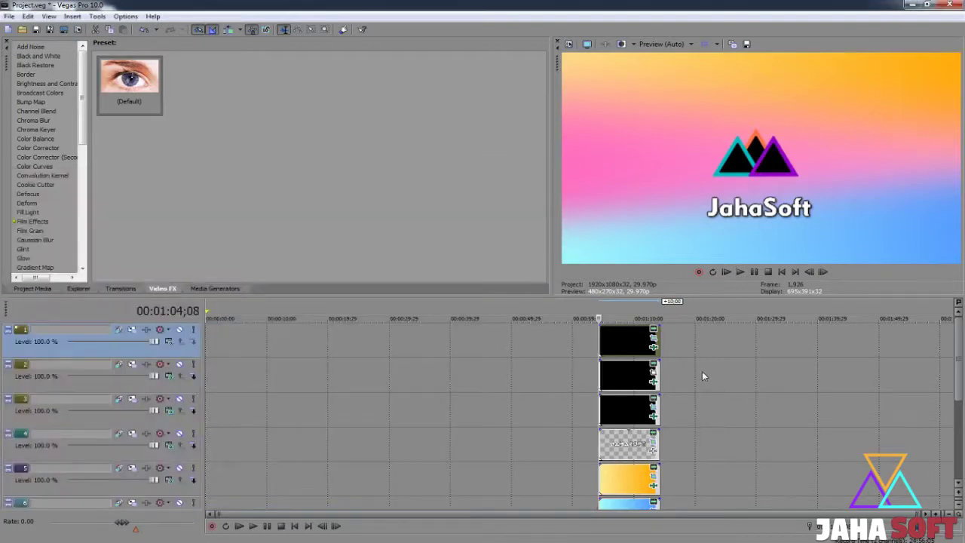
Raise the purple triangle slightly through its Cookie Cutter center position and close the effect settings.
{"action": "left_click", "coordinate": [652, 347]}
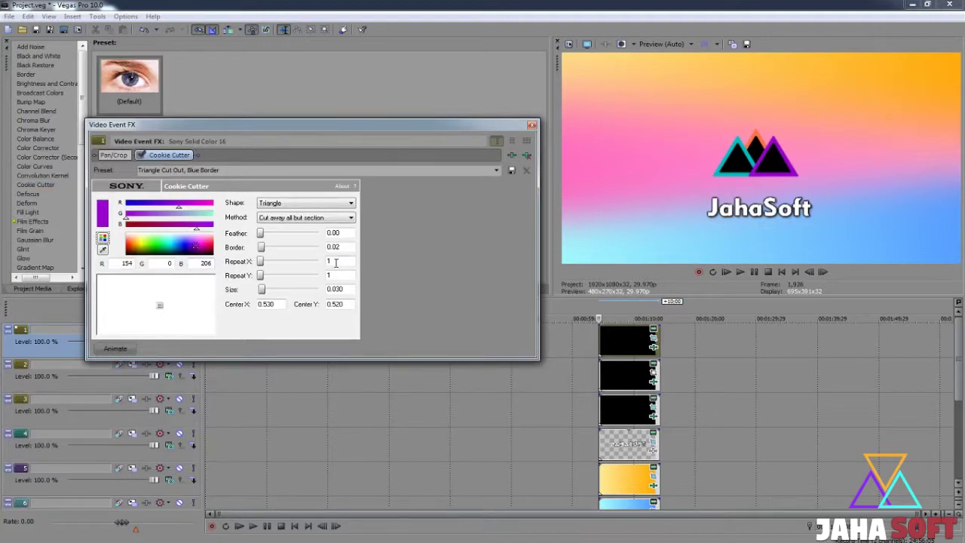
{"action": "left_click_drag", "start_coordinate": [157, 304], "coordinate": [159, 301]}
{"action": "left_click", "coordinate": [532, 125]}
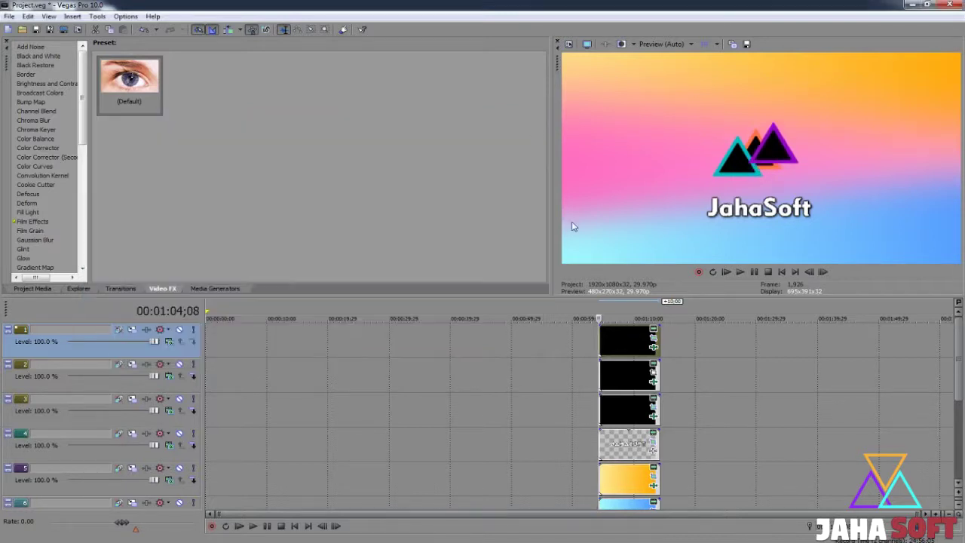
Raise the teal triangle to Center Y 0.460 and the orange triangle to Center Y 0.417, and close the effect settings.
{"action": "left_click", "coordinate": [653, 373]}
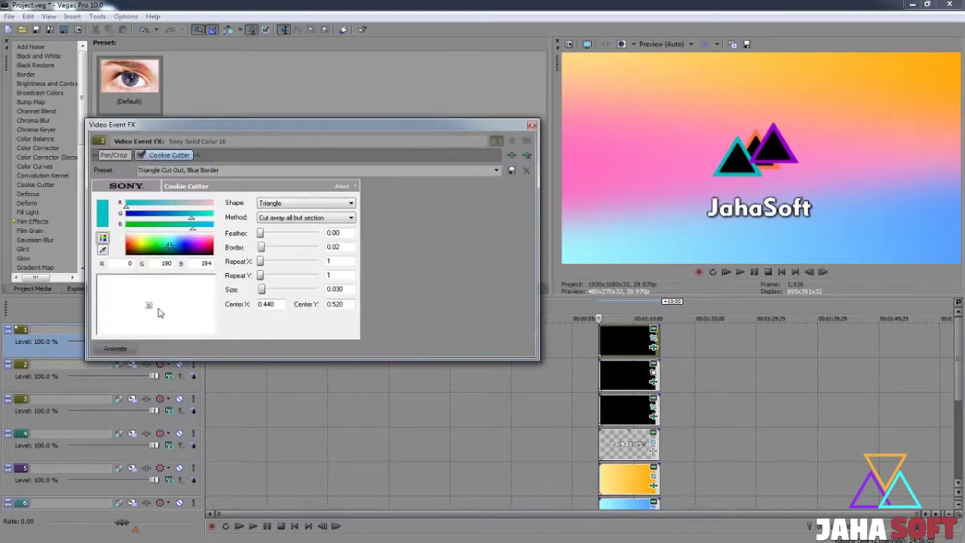
{"action": "left_click_drag", "start_coordinate": [149, 306], "coordinate": [150, 303]}
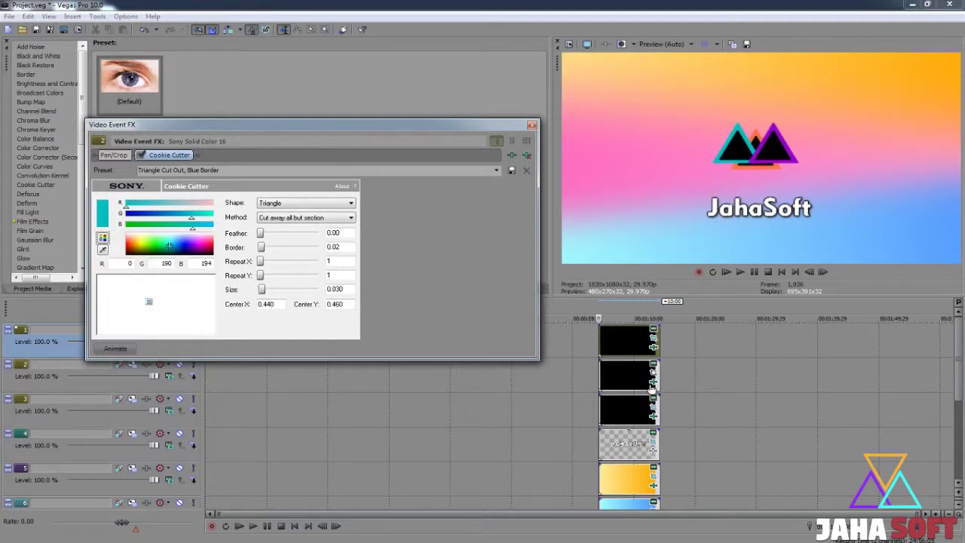
{"action": "left_click", "coordinate": [653, 416]}
{"action": "left_click_drag", "start_coordinate": [155, 304], "coordinate": [153, 302]}
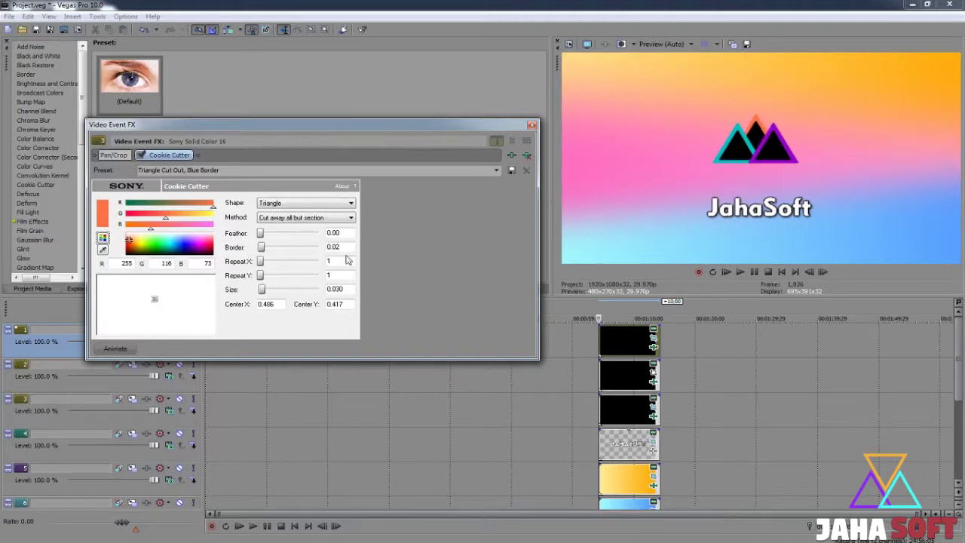
{"action": "left_click", "coordinate": [531, 125]}
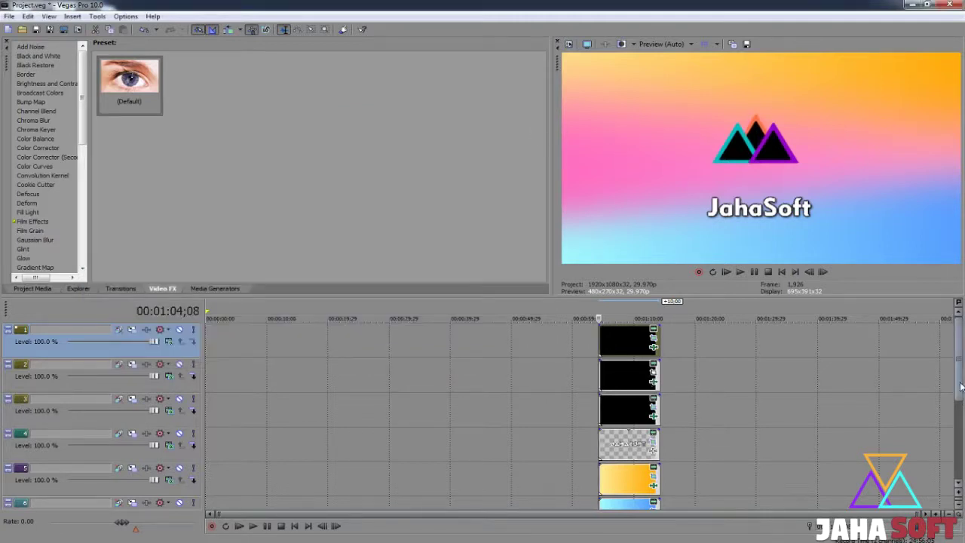
Insert a new video track and move it between the triangle tracks and the JahaSoft text track.
{"action": "left_click_drag", "start_coordinate": [960, 387], "coordinate": [960, 413]}
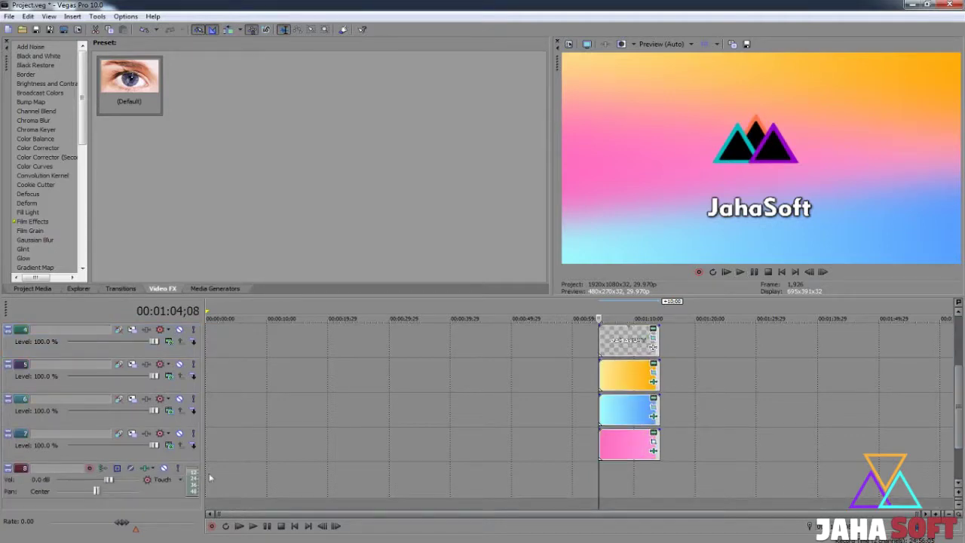
{"action": "right_click", "coordinate": [185, 503]}
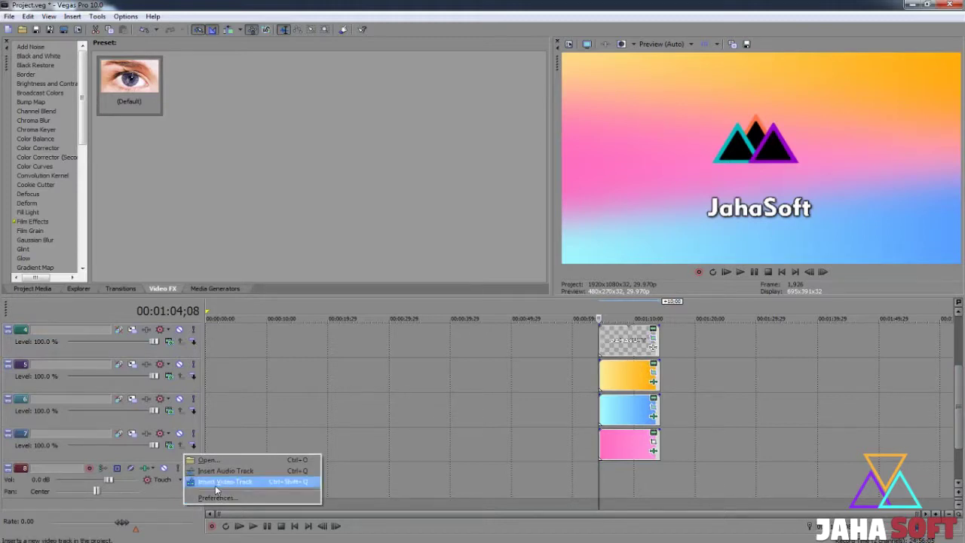
{"action": "left_click", "coordinate": [215, 485]}
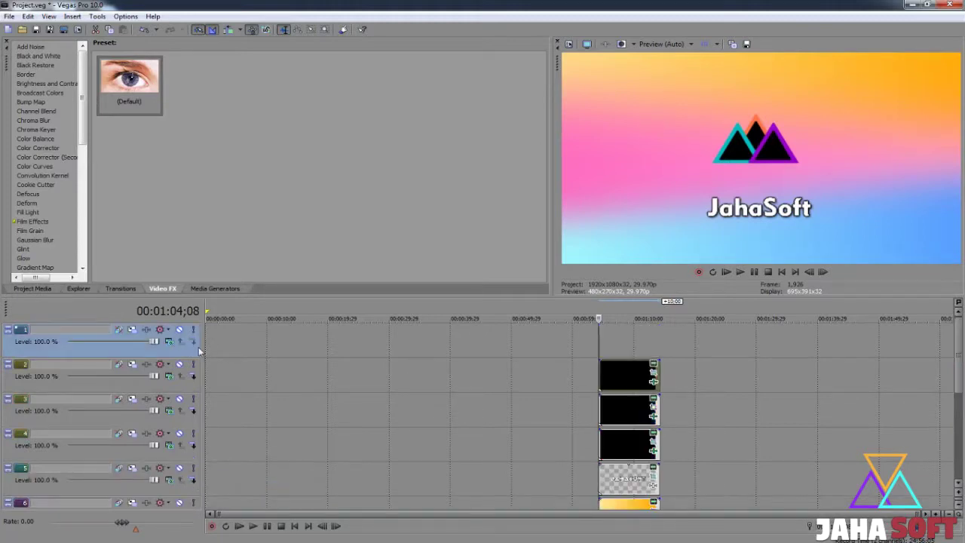
{"action": "left_click_drag", "start_coordinate": [198, 443], "coordinate": [193, 457]}
{"action": "left_click", "coordinate": [610, 444]}
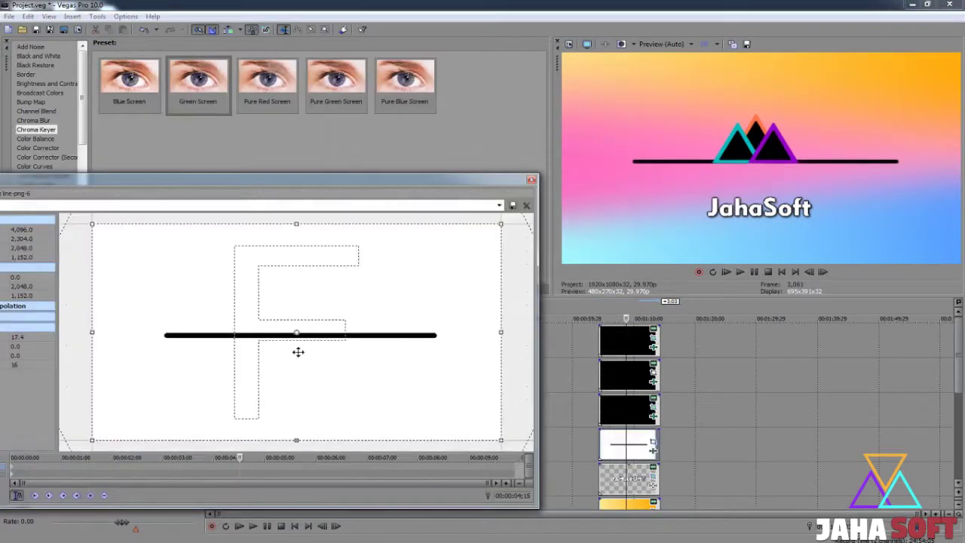
Lower the horizontal line below the triangles by moving its pan/crop frame to a vertical center of 1,036.3, and close the settings.
{"action": "scroll", "coordinate": [297, 352], "scroll_direction": "down", "scroll_amount": 5}
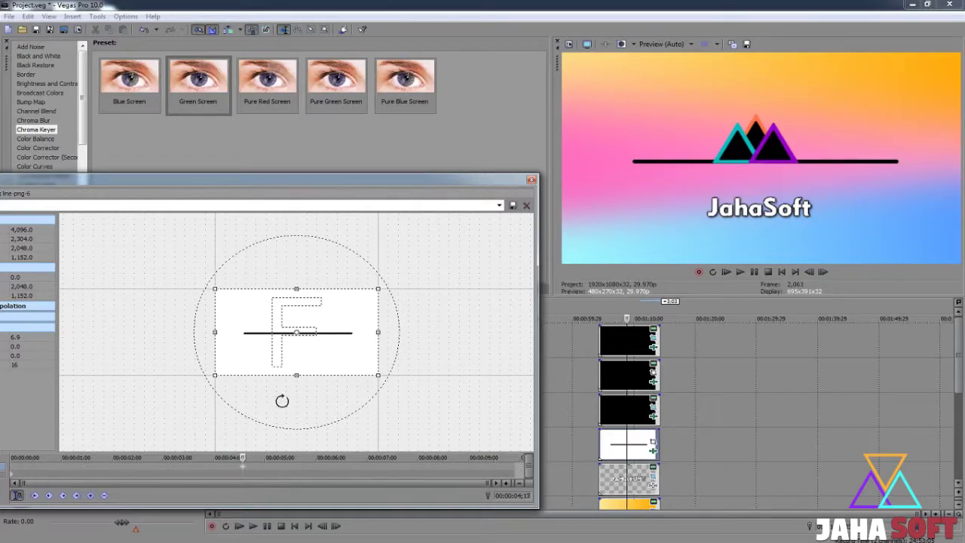
{"action": "left_click_drag", "start_coordinate": [290, 337], "coordinate": [290, 332]}
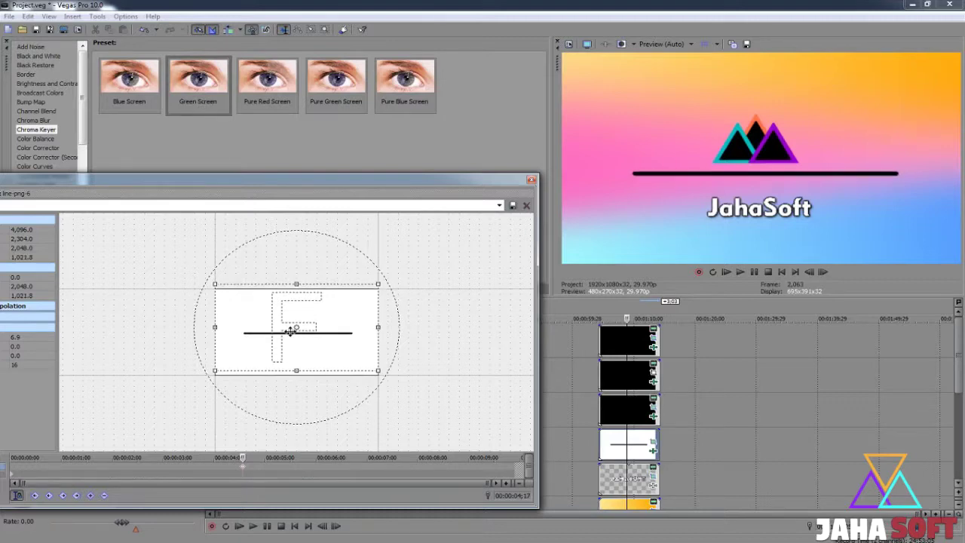
{"action": "left_click_drag", "start_coordinate": [290, 329], "coordinate": [291, 330]}
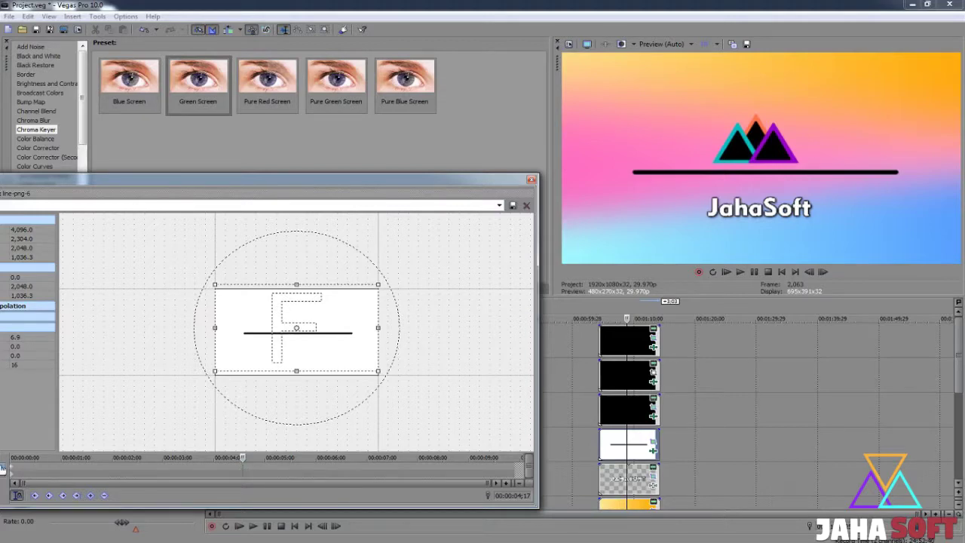
{"action": "left_click", "coordinate": [531, 179]}
Raise the JahaSoft text towards the line by moving its pan/crop frame to a vertical center of 266.3, and close the settings.
{"action": "left_click", "coordinate": [653, 468]}
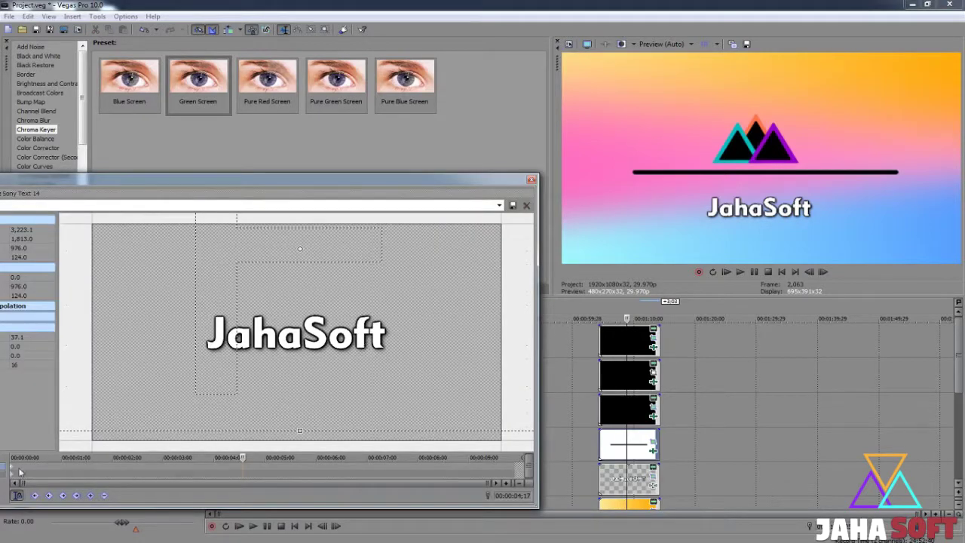
{"action": "left_click", "coordinate": [244, 469]}
{"action": "left_click_drag", "start_coordinate": [300, 324], "coordinate": [304, 326]}
{"action": "scroll", "coordinate": [305, 325], "scroll_direction": "down", "scroll_amount": 4}
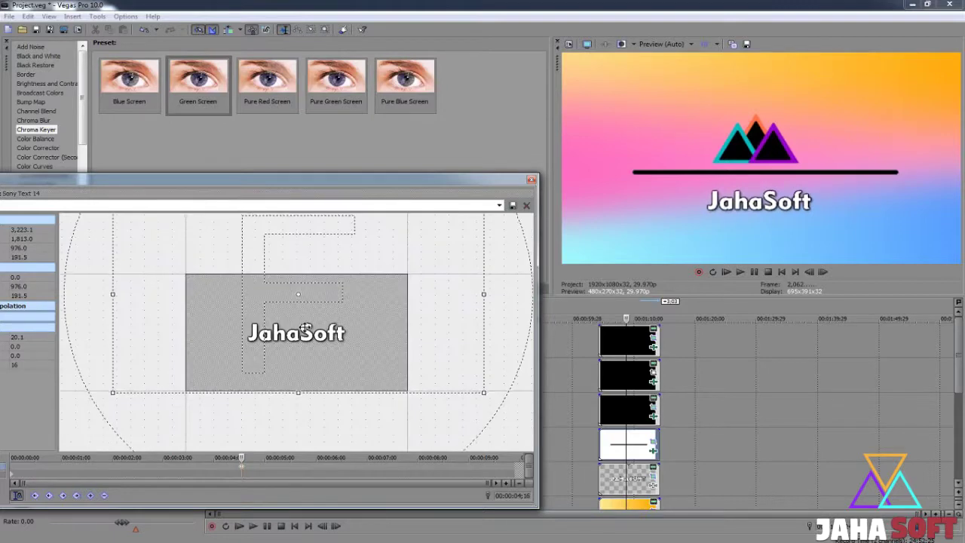
{"action": "left_click_drag", "start_coordinate": [305, 328], "coordinate": [304, 330]}
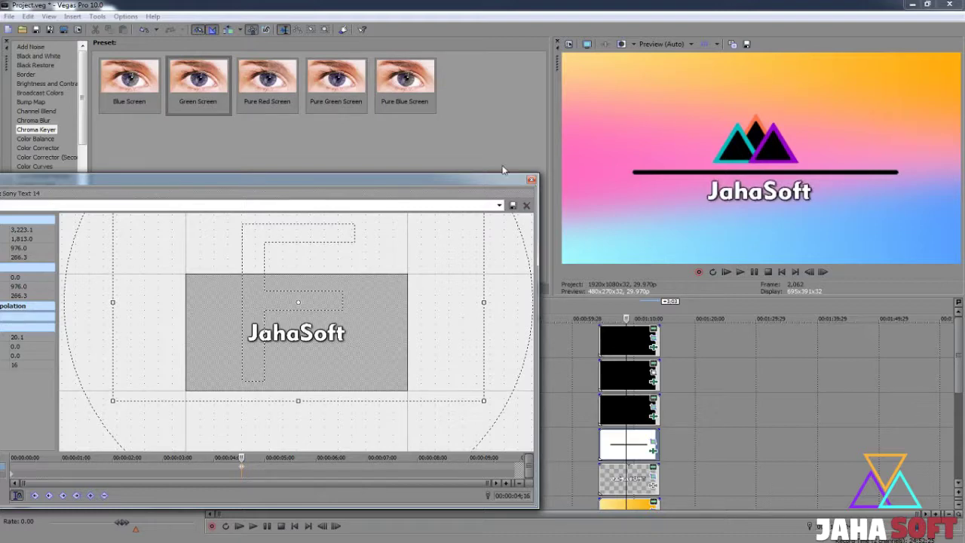
{"action": "left_click", "coordinate": [531, 179]}
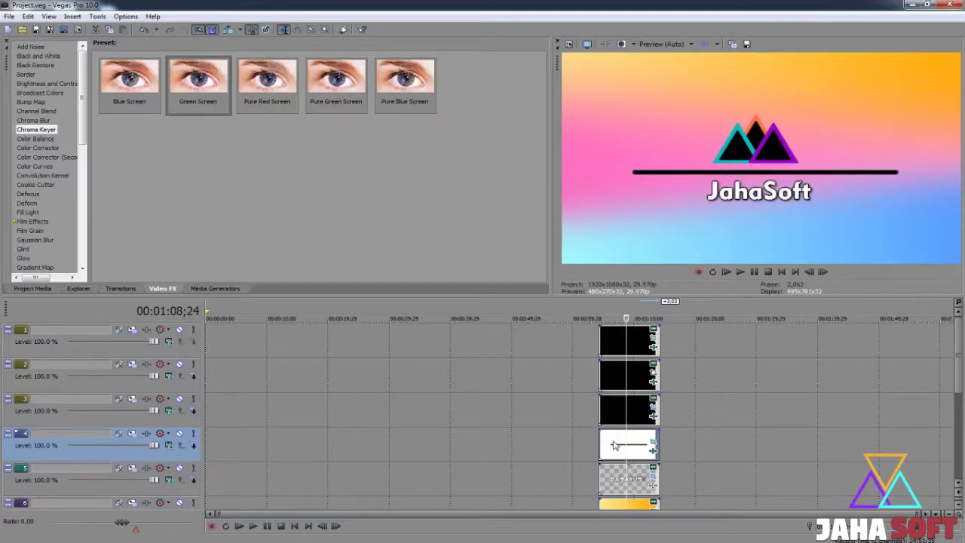
{"action": "left_click", "coordinate": [23, 34]}
{"action": "scroll", "coordinate": [534, 218], "scroll_direction": "down", "scroll_amount": 5}
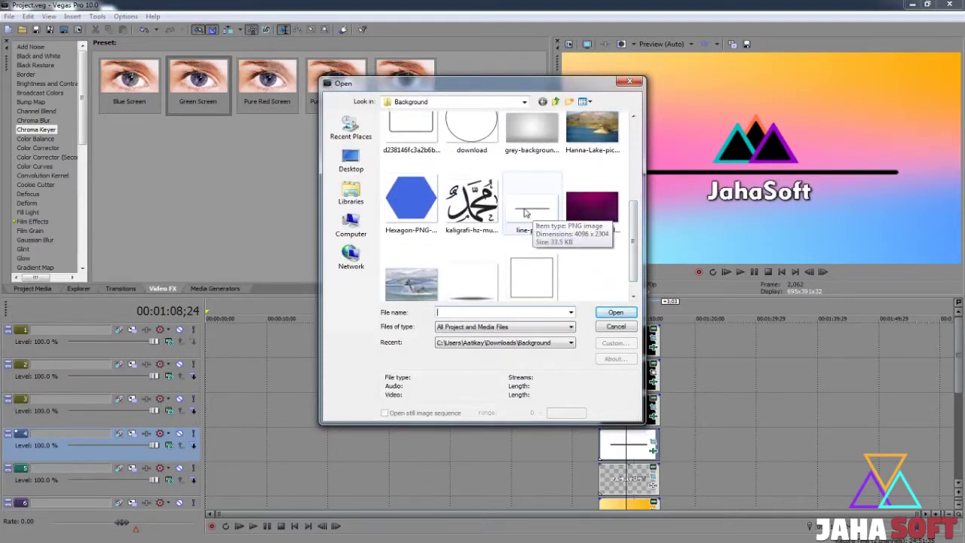
{"action": "double_click", "coordinate": [526, 213]}
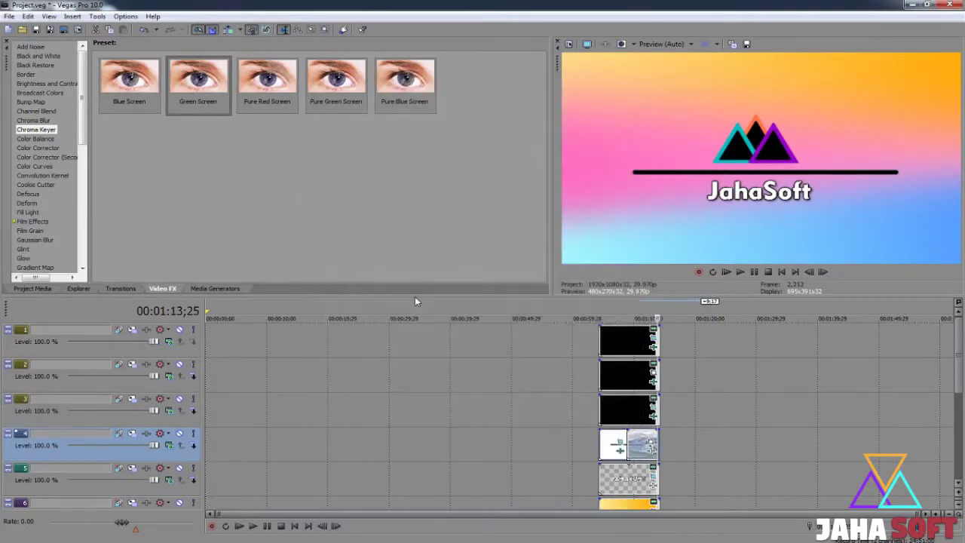
{"action": "left_click_drag", "start_coordinate": [639, 450], "coordinate": [708, 448]}
{"action": "left_click", "coordinate": [702, 448]}
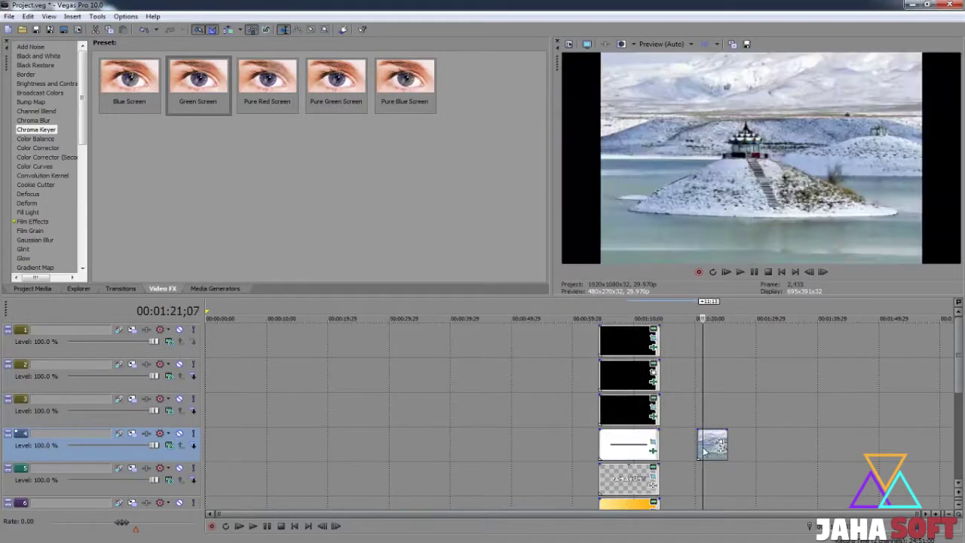
{"action": "right_click", "coordinate": [702, 446]}
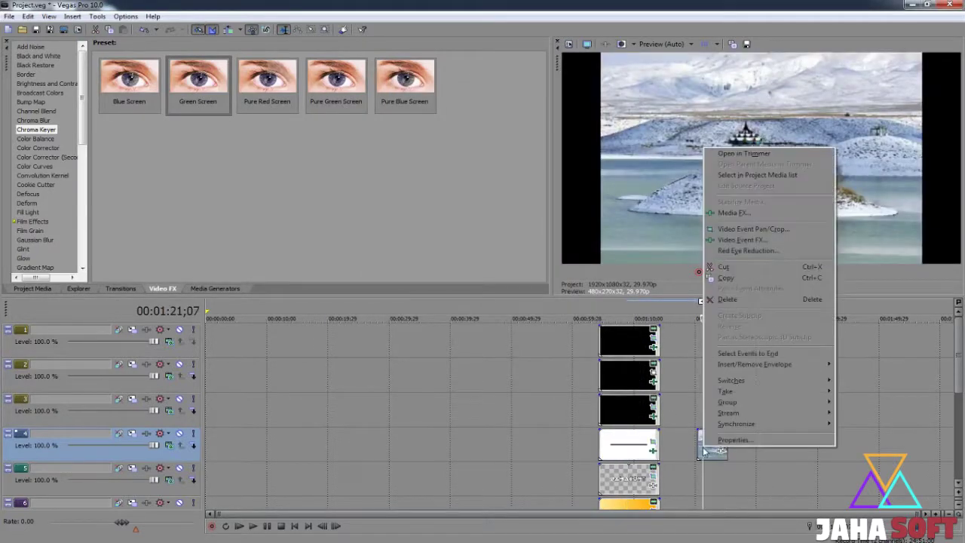
{"action": "left_click", "coordinate": [755, 301]}
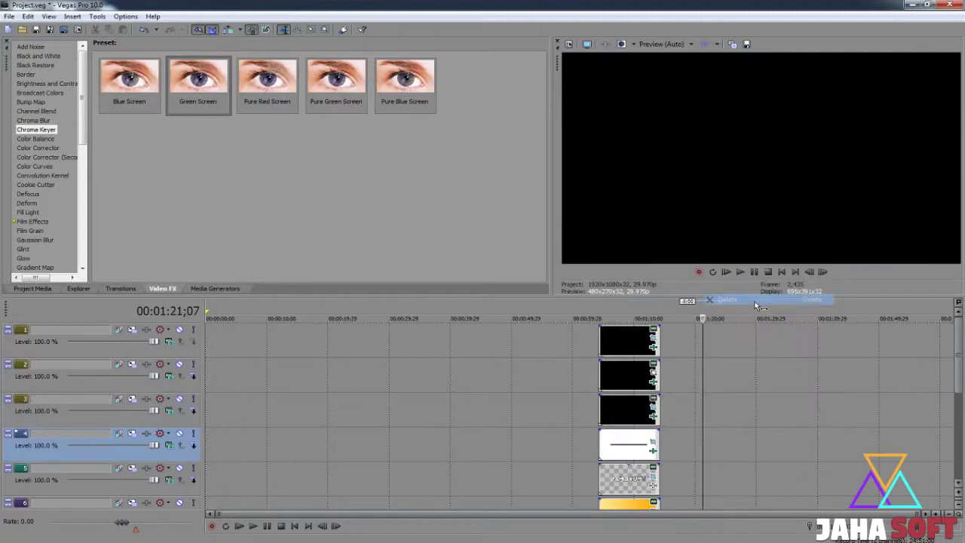
Return the playhead to the logo events and select the topmost triangle event.
{"action": "left_click", "coordinate": [630, 419]}
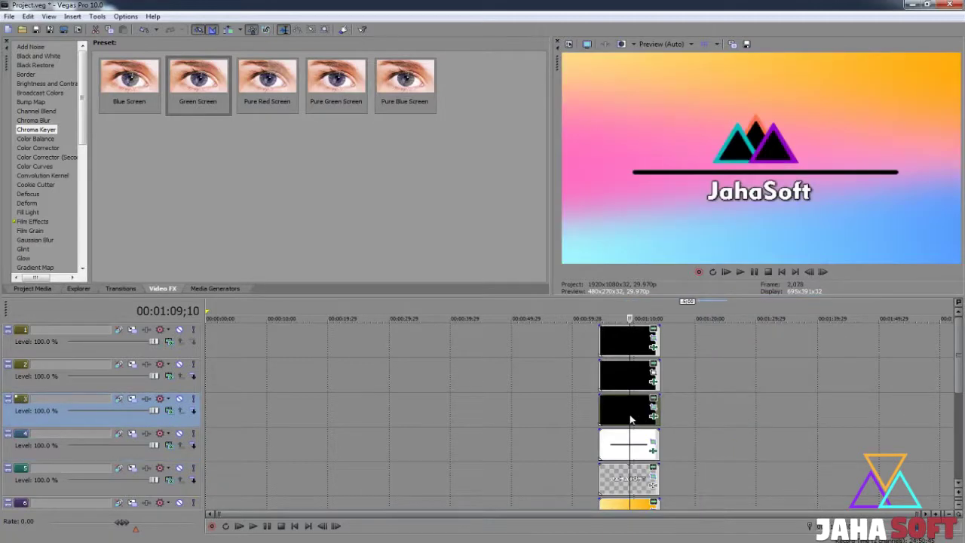
{"action": "left_click", "coordinate": [617, 343]}
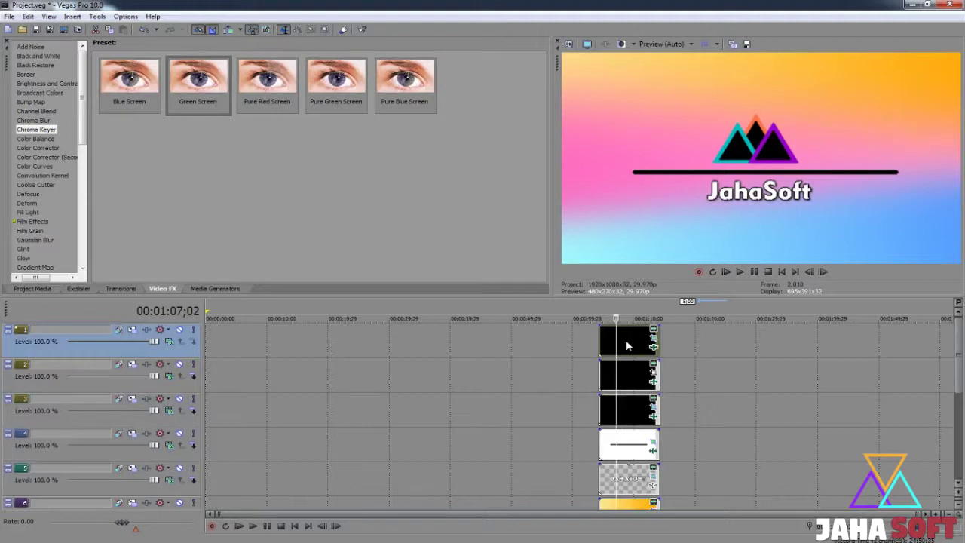